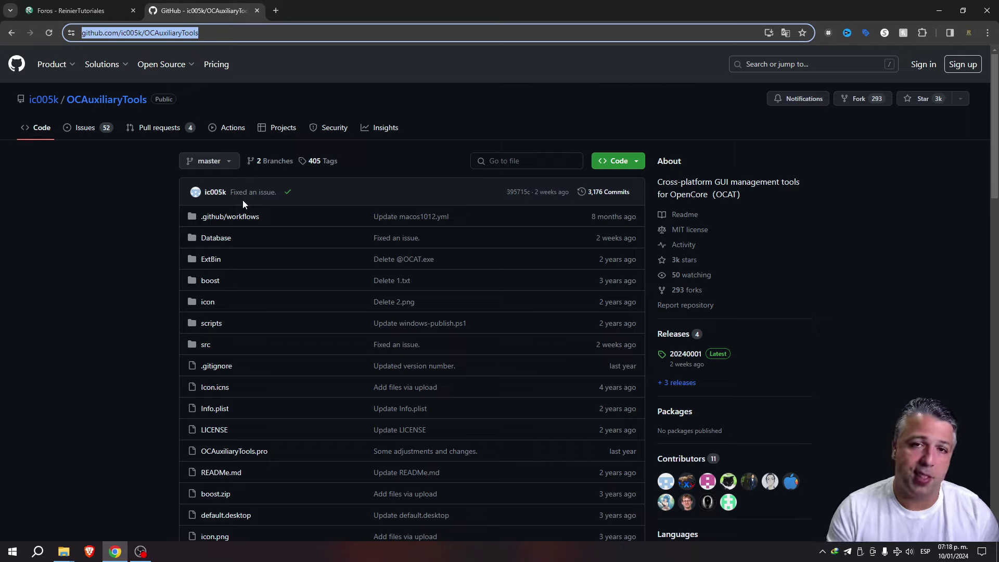
{"action": "scroll", "coordinate": [345, 273], "scroll_direction": "down", "scroll_amount": 3}
{"action": "scroll", "coordinate": [322, 265], "scroll_direction": "up", "scroll_amount": 3}
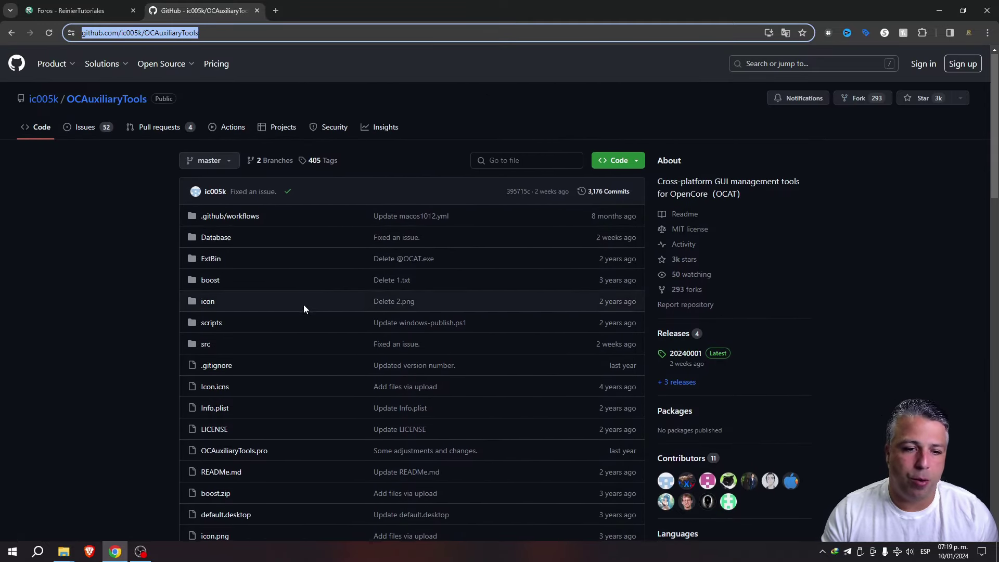
{"action": "scroll", "coordinate": [304, 308], "scroll_direction": "down", "scroll_amount": 2}
{"action": "scroll", "coordinate": [322, 327], "scroll_direction": "up", "scroll_amount": 2}
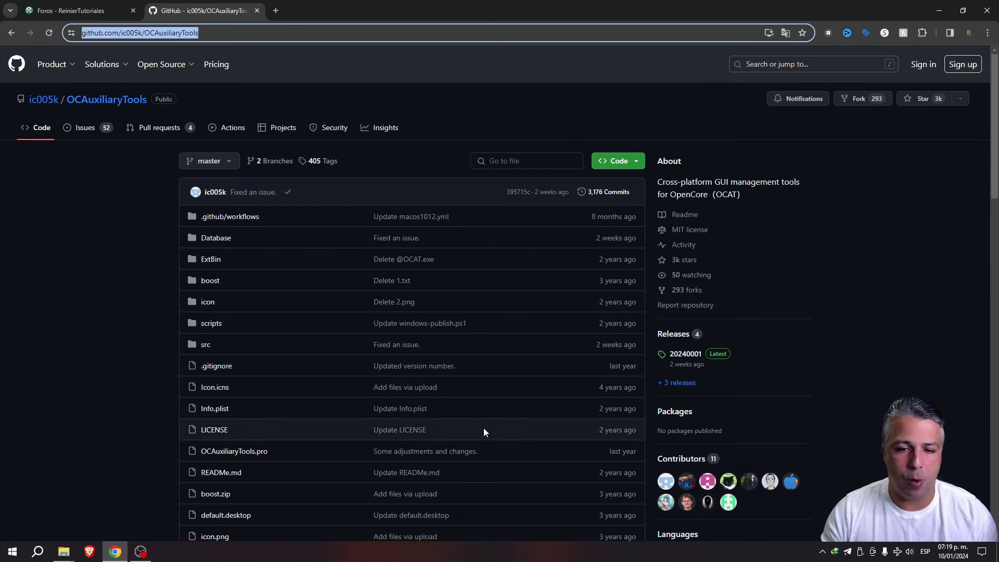
Download OCAT-Win64.zip from the latest OCAuxiliaryTools release, 20240001.
{"action": "left_click", "coordinate": [682, 339]}
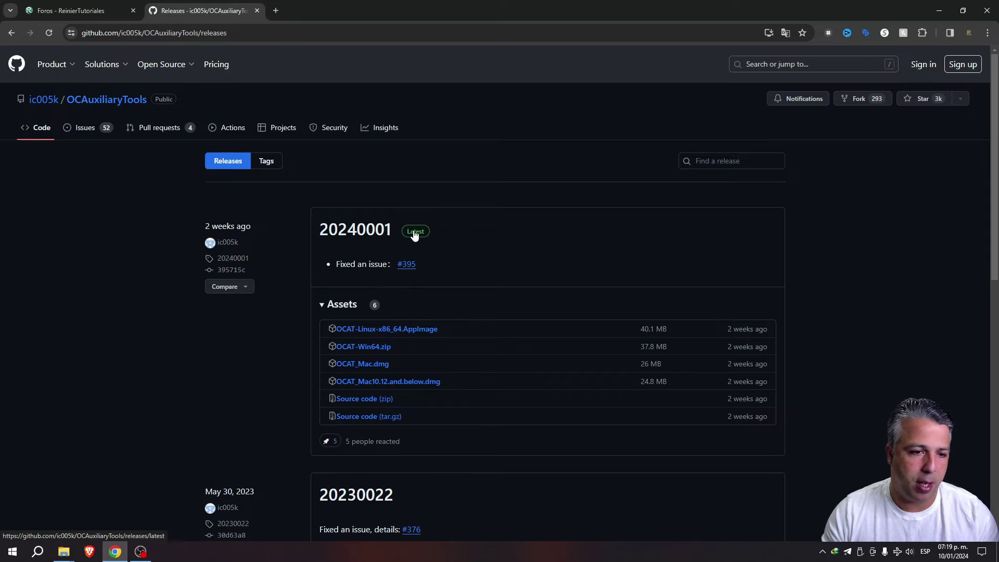
{"action": "left_click", "coordinate": [356, 229]}
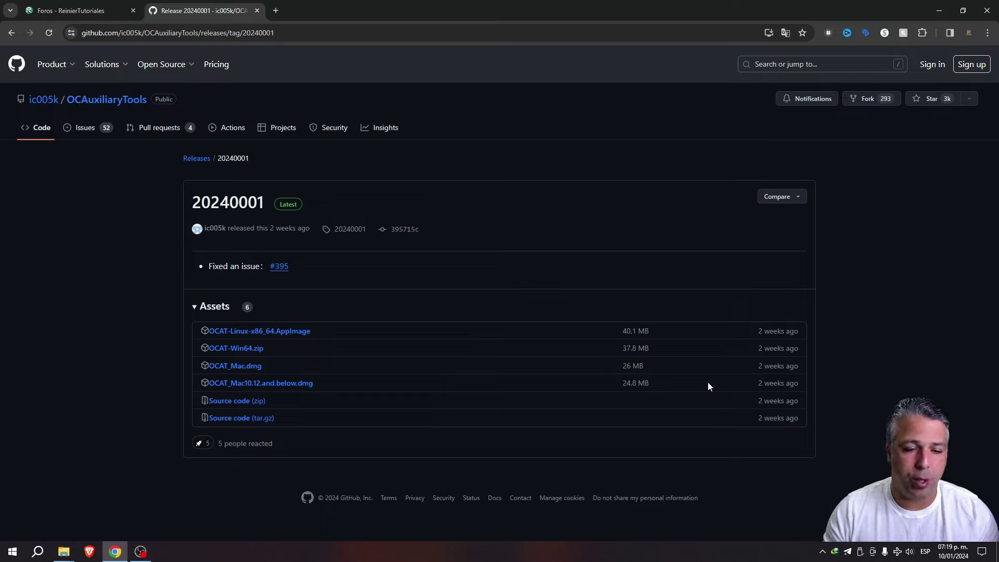
{"action": "left_click", "coordinate": [249, 349]}
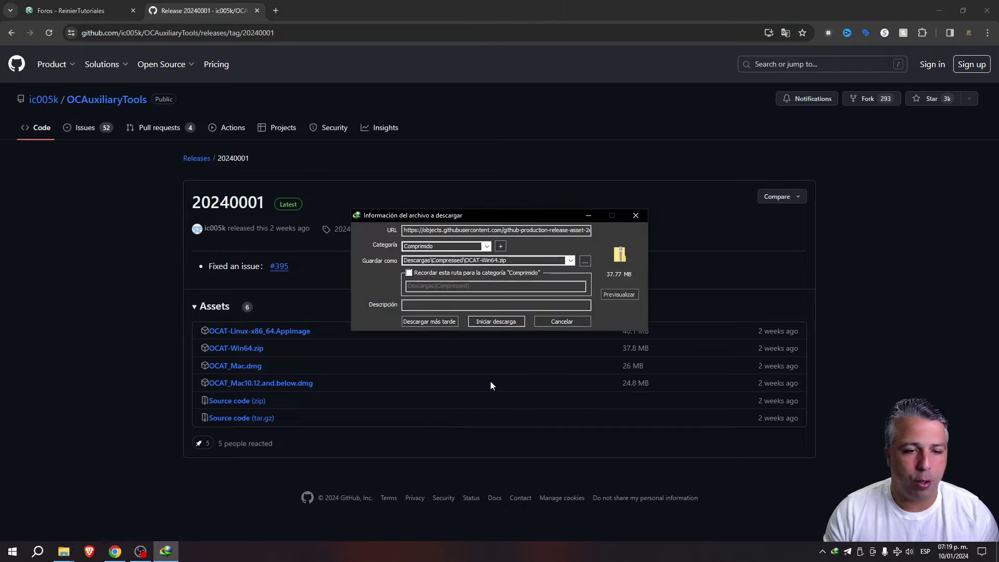
{"action": "left_click", "coordinate": [502, 322]}
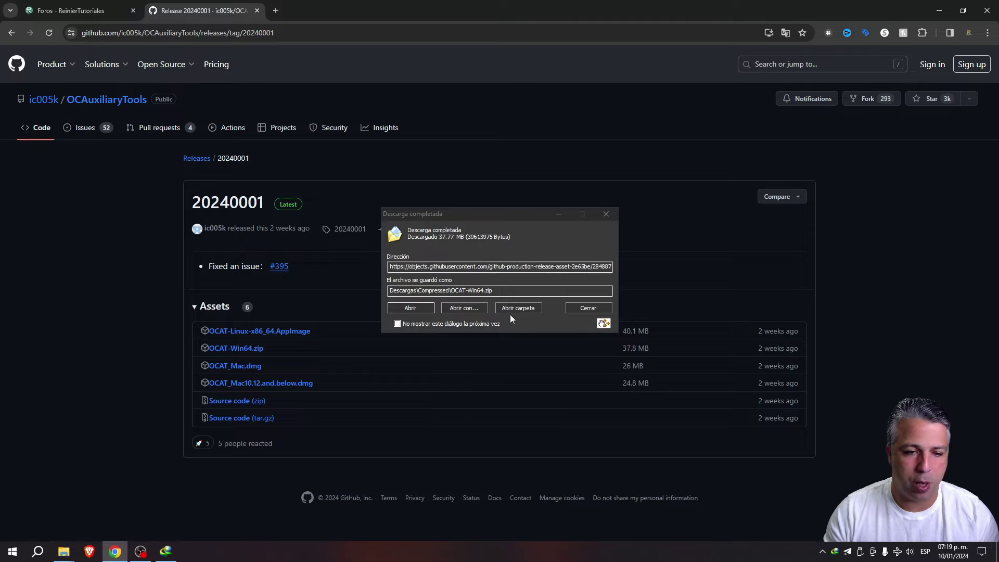
Extract the OCAT-Win64 folder from the downloaded archive into the Video folder and open the extracted folder.
{"action": "left_click", "coordinate": [430, 312]}
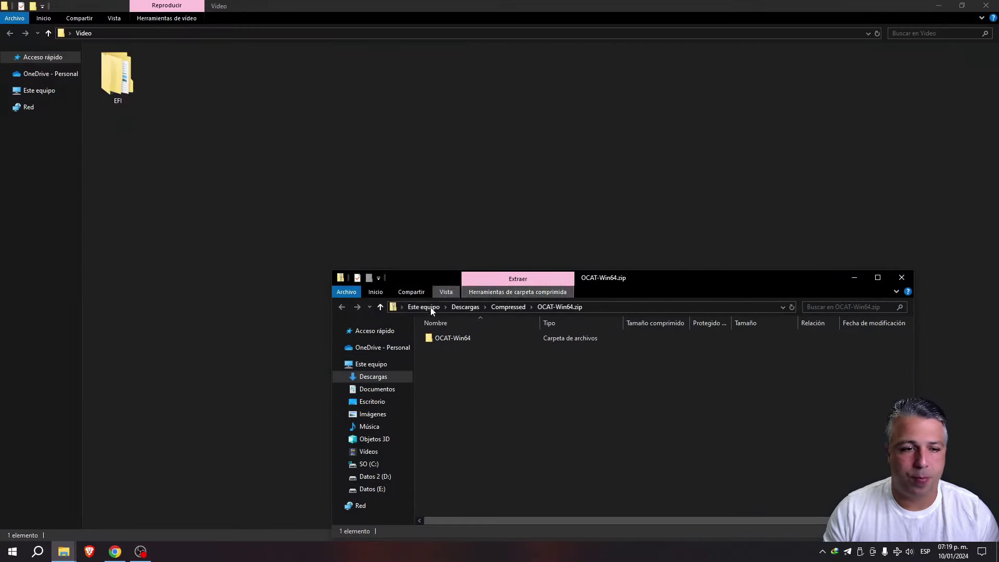
{"action": "left_click_drag", "start_coordinate": [452, 338], "coordinate": [299, 110]}
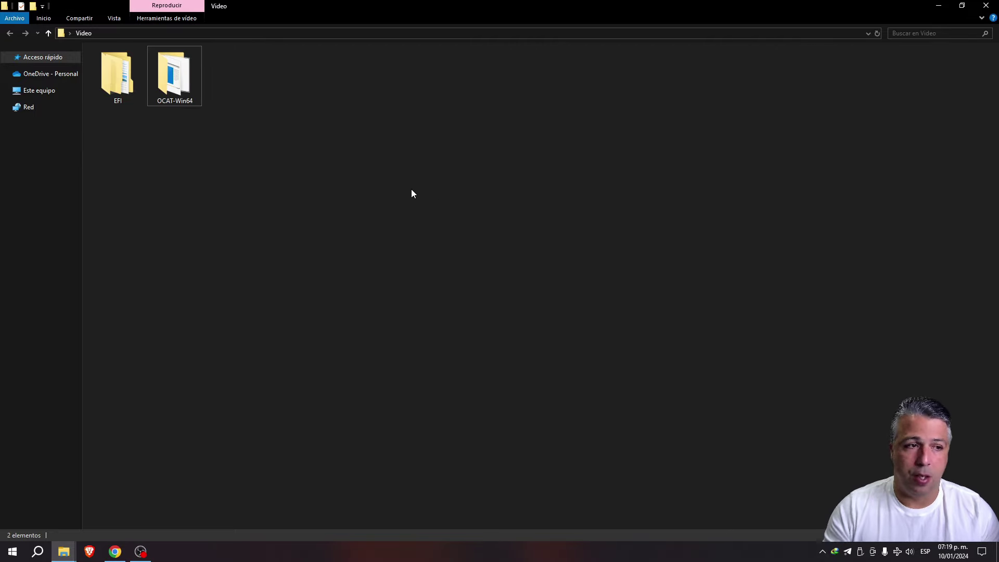
{"action": "double_click", "coordinate": [174, 75]}
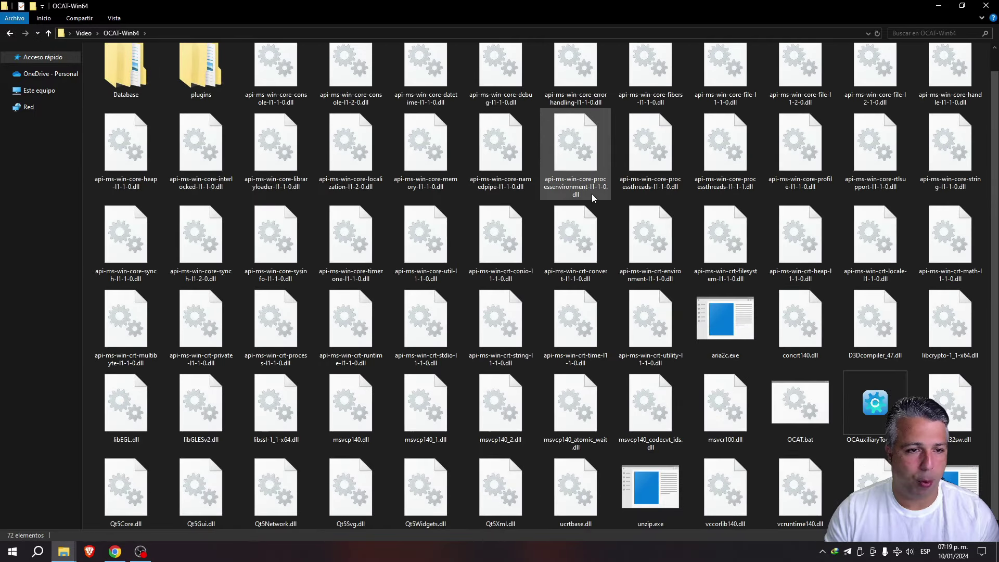
Locate OCAuxiliaryTools.exe in the OCAT-Win64 folder and look at the EFI folder stored beside that folder.
{"action": "scroll", "coordinate": [592, 194], "scroll_direction": "down", "scroll_amount": 2, "text": "ctrl"}
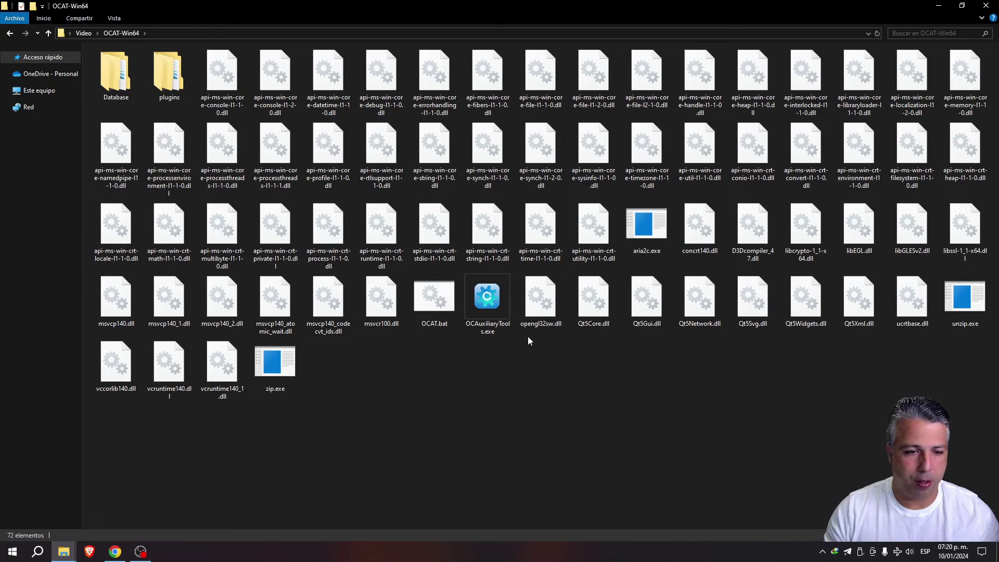
{"action": "left_click", "coordinate": [482, 305]}
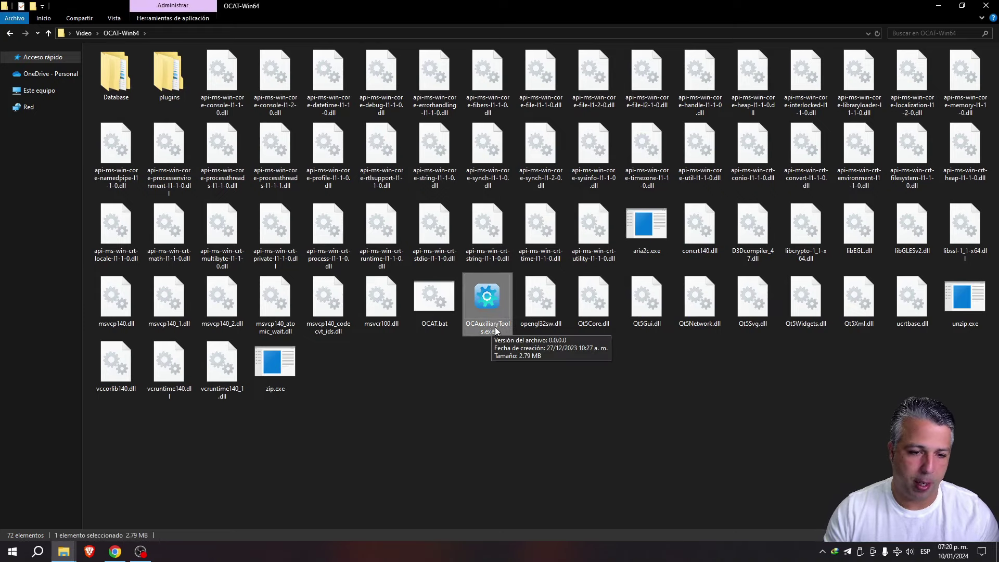
{"action": "left_click", "coordinate": [551, 432]}
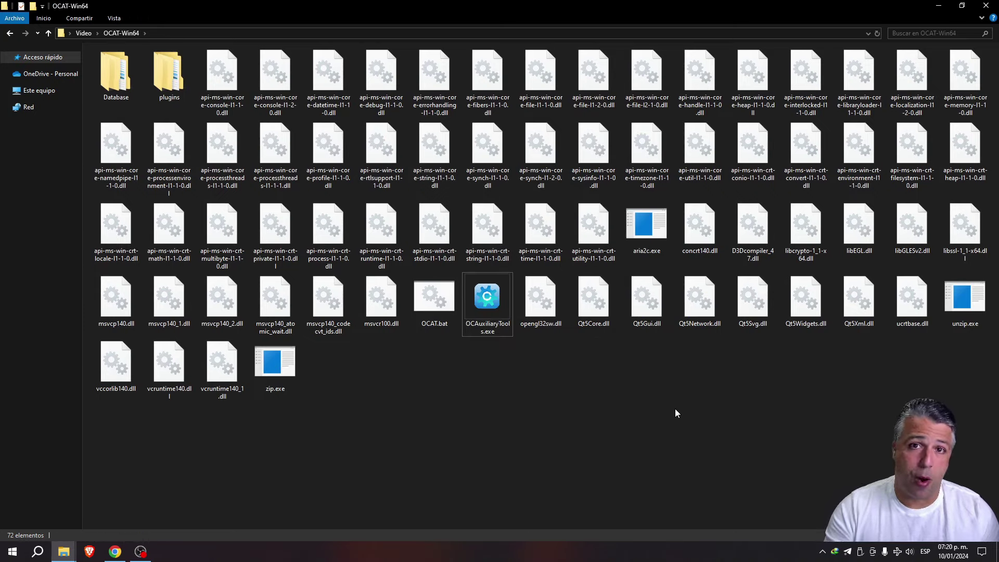
{"action": "left_click", "coordinate": [507, 328]}
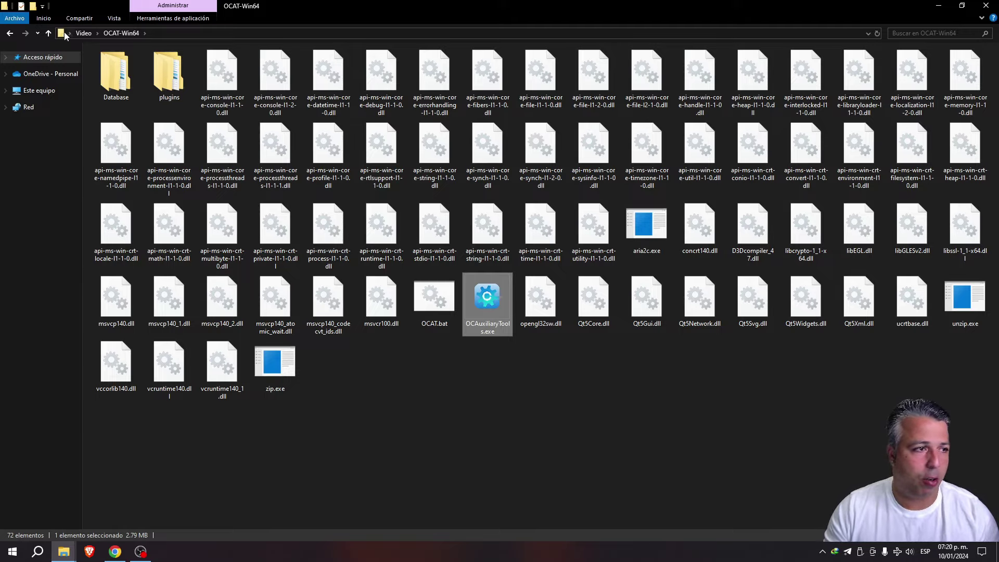
{"action": "left_click", "coordinate": [49, 34]}
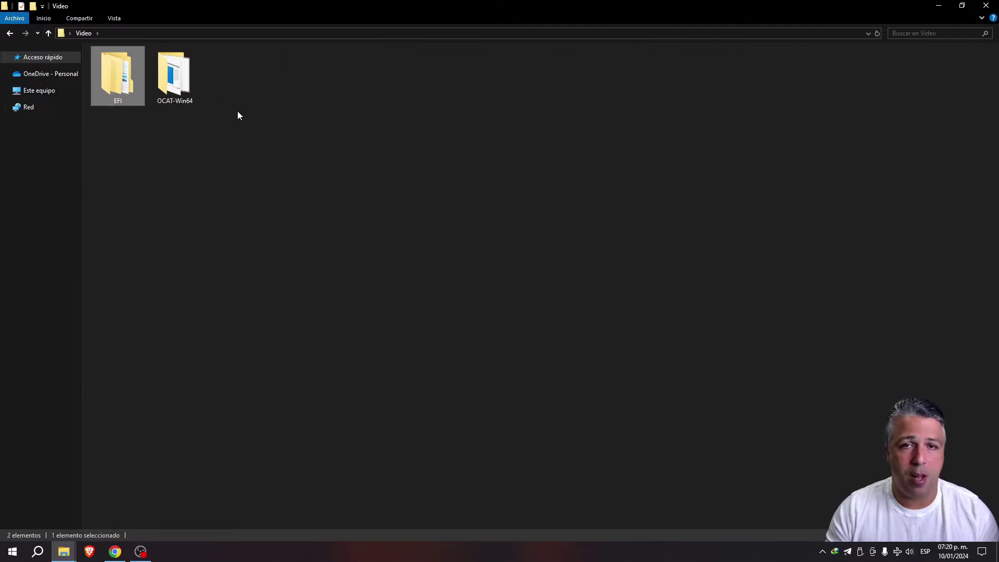
{"action": "double_click", "coordinate": [188, 79]}
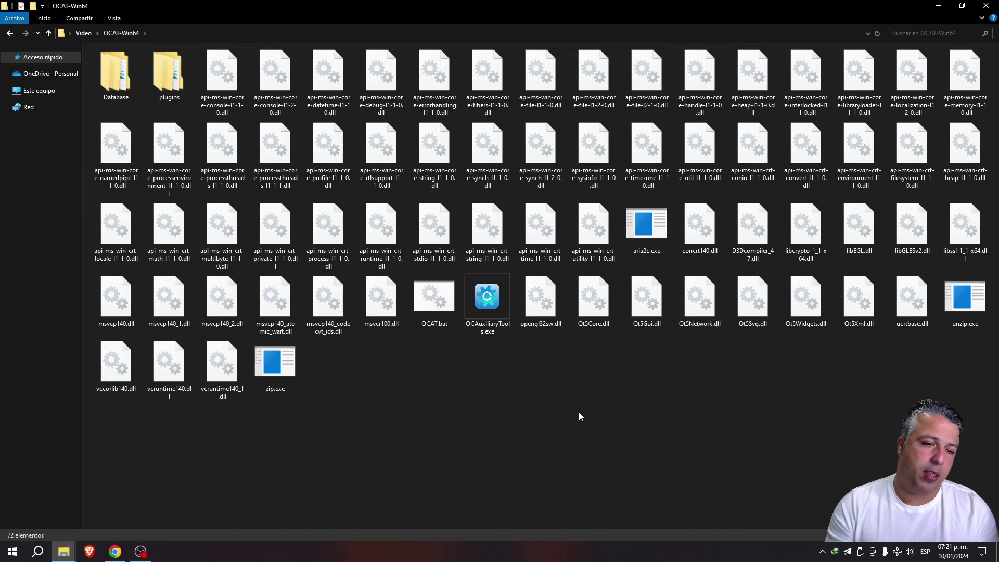
Examine the sample plist files in the BaseConfigs subfolder of the OCAT-Win64 Database folder.
{"action": "double_click", "coordinate": [115, 73]}
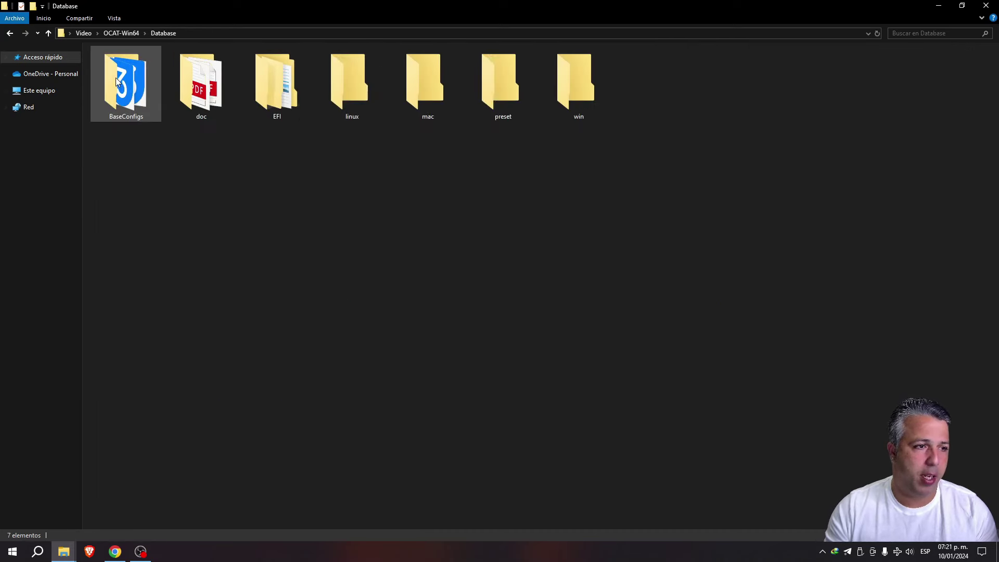
{"action": "double_click", "coordinate": [135, 107]}
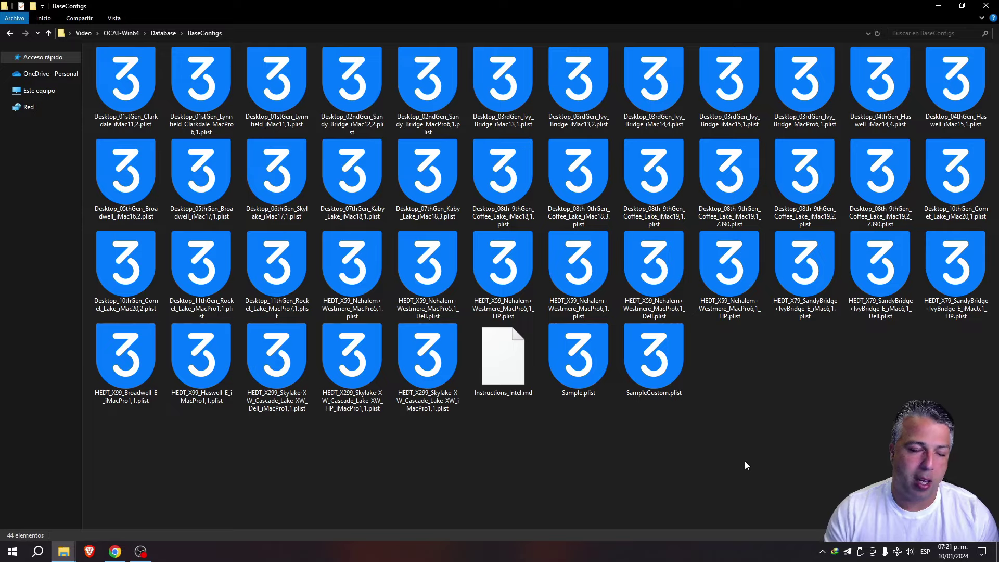
{"action": "left_click", "coordinate": [48, 34]}
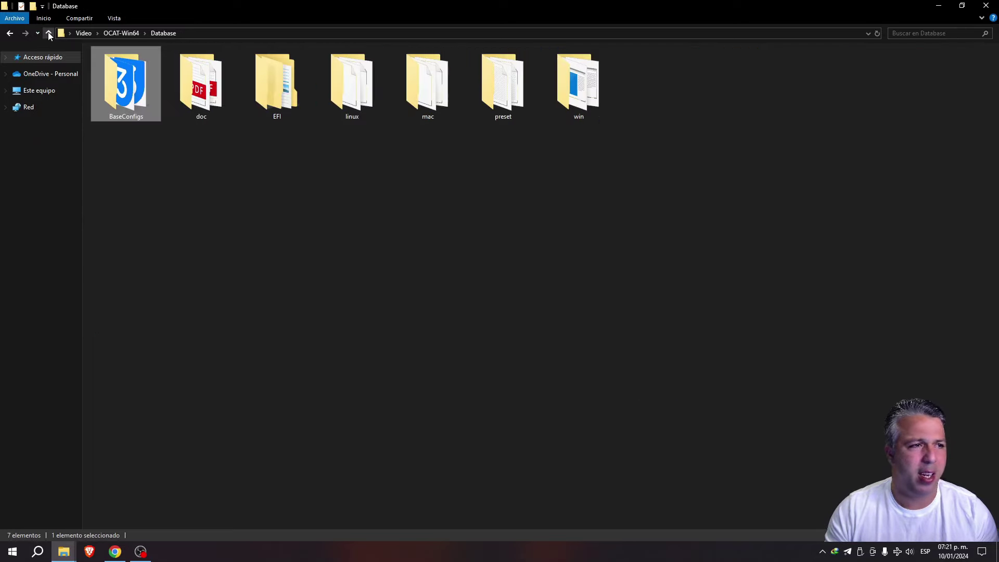
{"action": "left_click", "coordinate": [245, 210]}
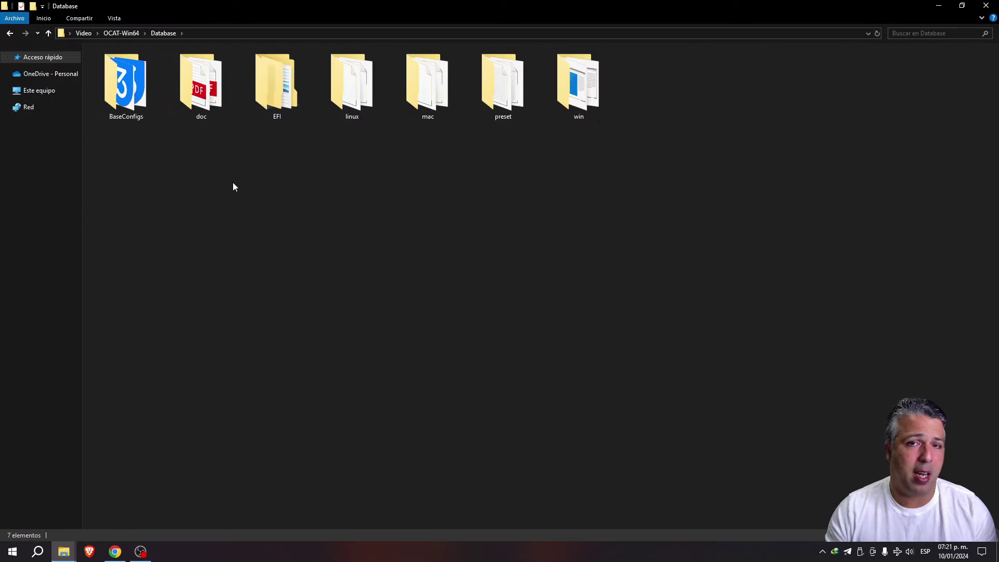
Launch OCAuxiliaryTools.exe from the OCAT-Win64 folder and place its window near the middle of the screen.
{"action": "left_click", "coordinate": [48, 34]}
{"action": "left_click", "coordinate": [498, 313]}
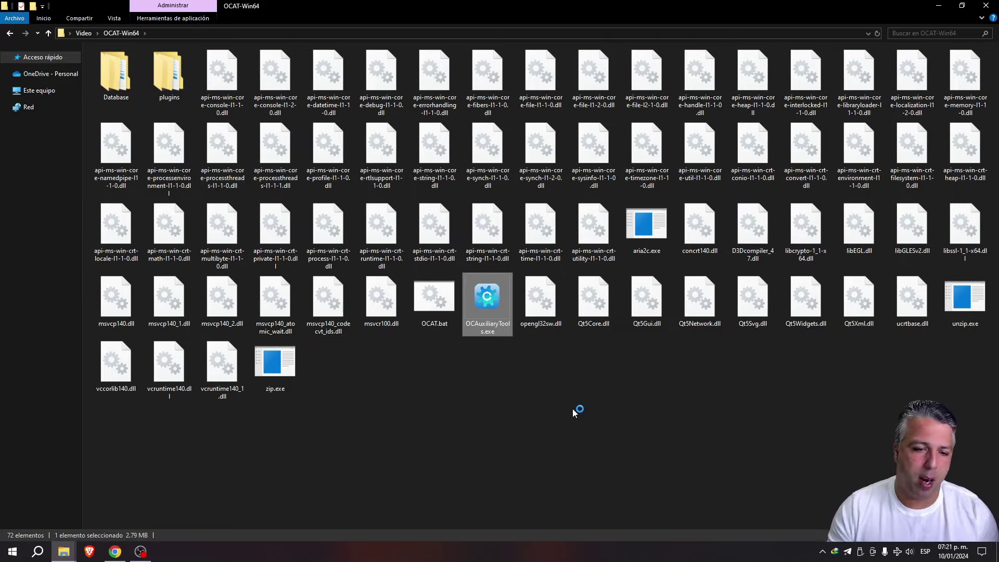
{"action": "left_click_drag", "start_coordinate": [239, 17], "coordinate": [587, 159]}
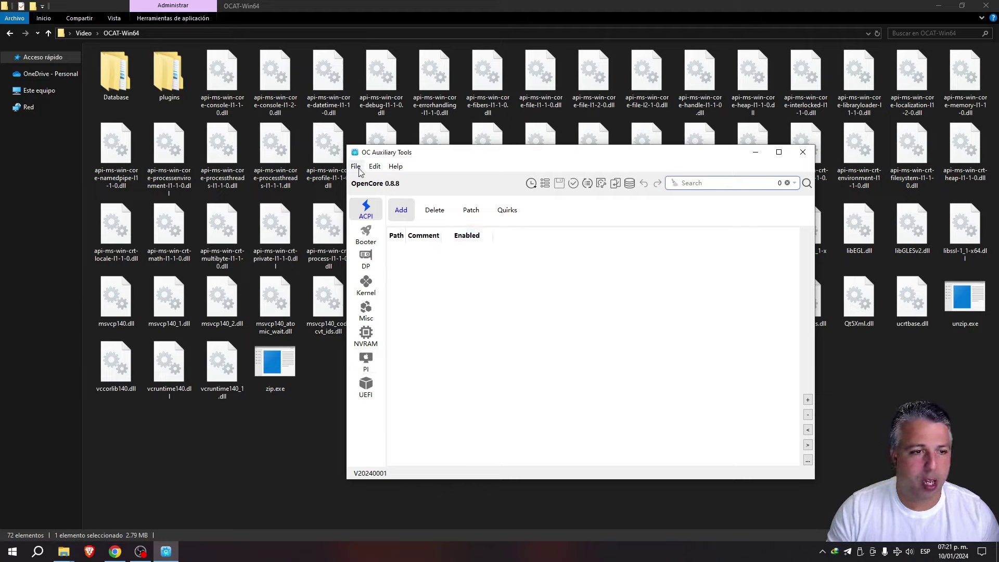
Load config.plist from the Video folder's EFI/OC subfolder into OC Auxiliary Tools straight from the file manager.
{"action": "left_click", "coordinate": [49, 33]}
{"action": "double_click", "coordinate": [116, 78]}
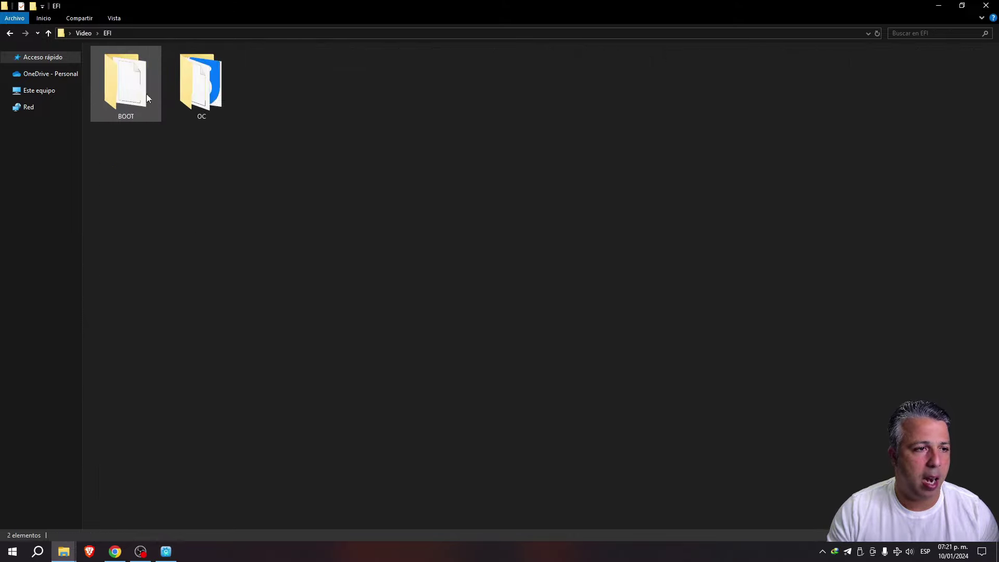
{"action": "double_click", "coordinate": [201, 81]}
{"action": "left_click_drag", "start_coordinate": [500, 89], "coordinate": [459, 404]}
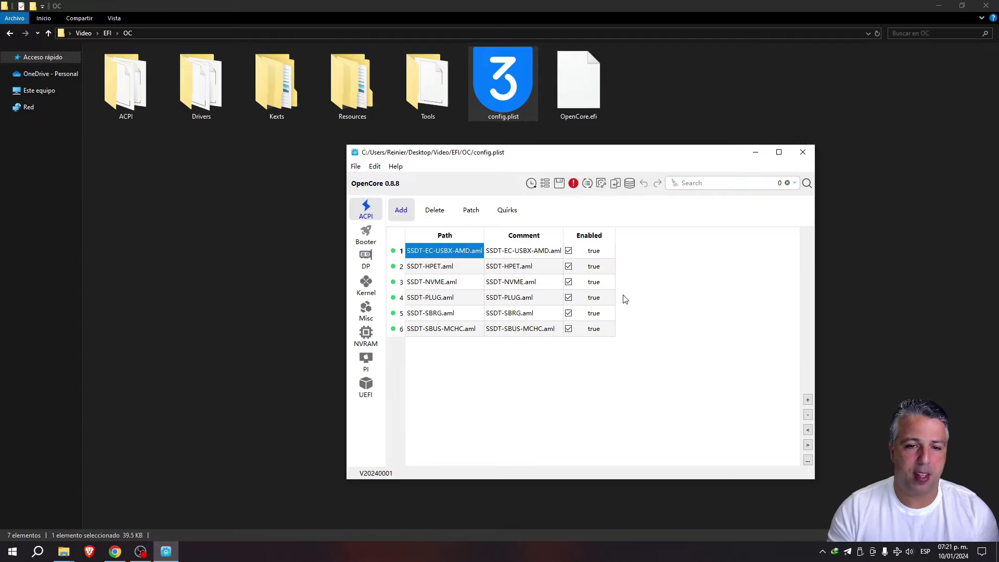
Open config.plist from the EFI/OC folder again using the program's own file-open dialog.
{"action": "left_click", "coordinate": [355, 166]}
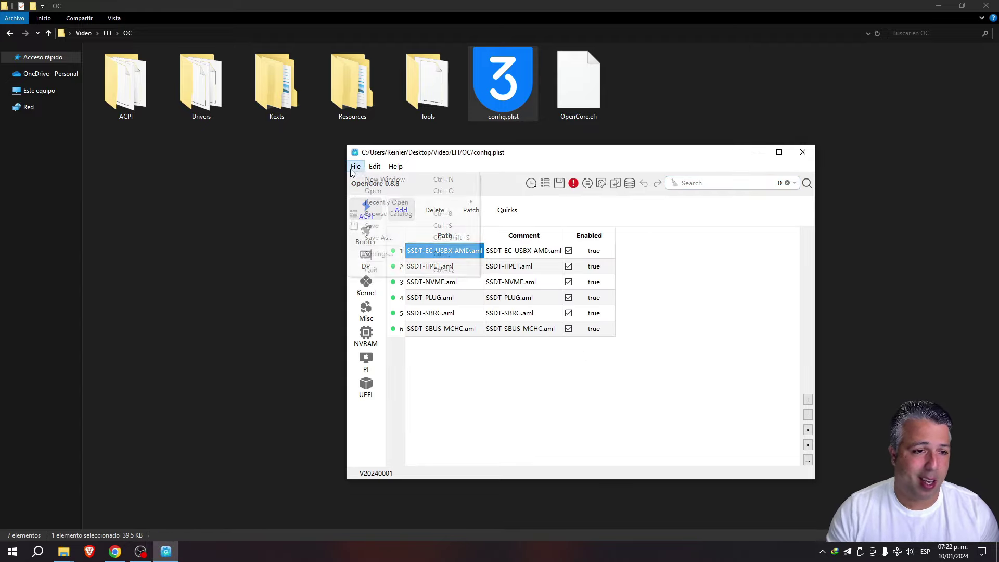
{"action": "left_click", "coordinate": [405, 203]}
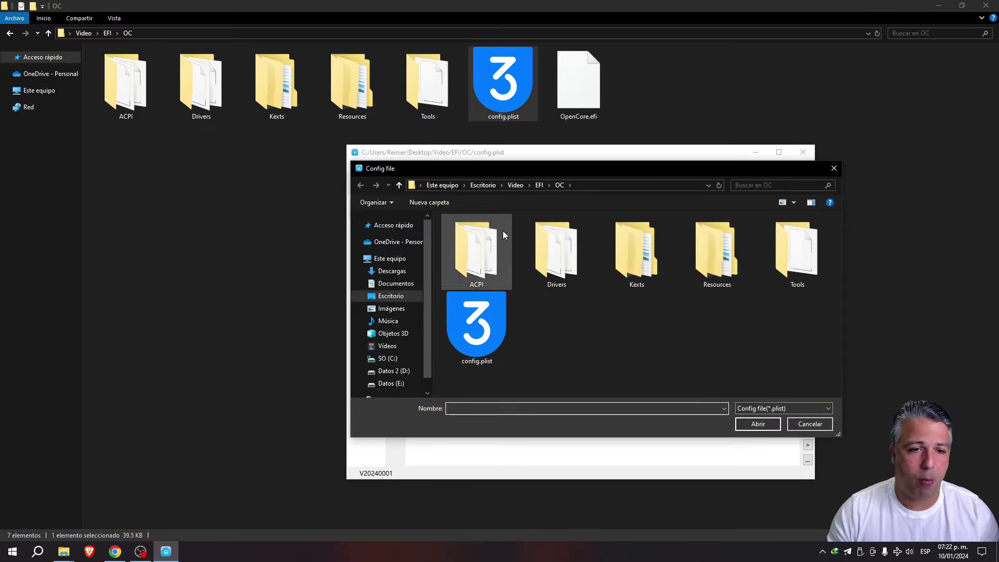
{"action": "left_click", "coordinate": [538, 185]}
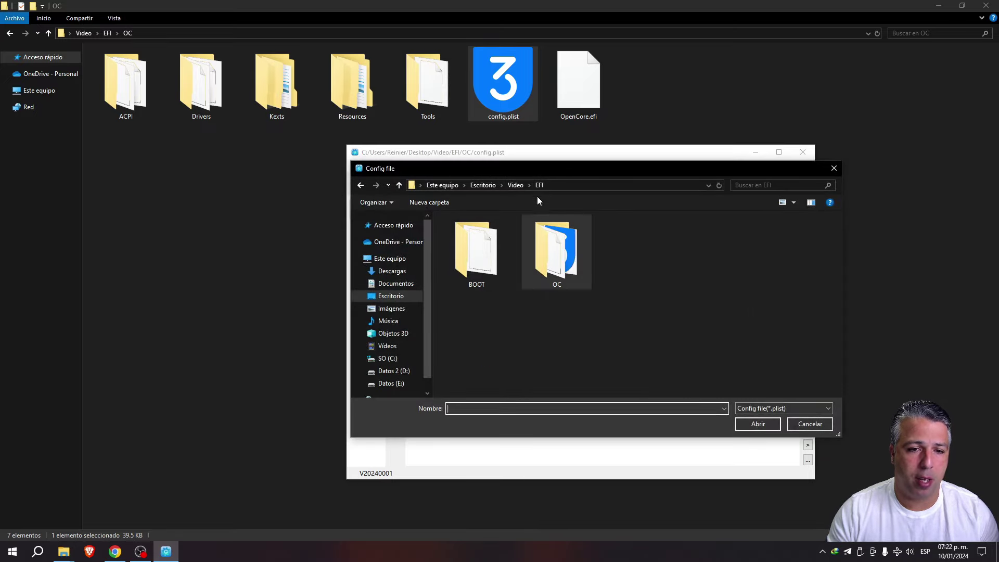
{"action": "left_click", "coordinate": [509, 186]}
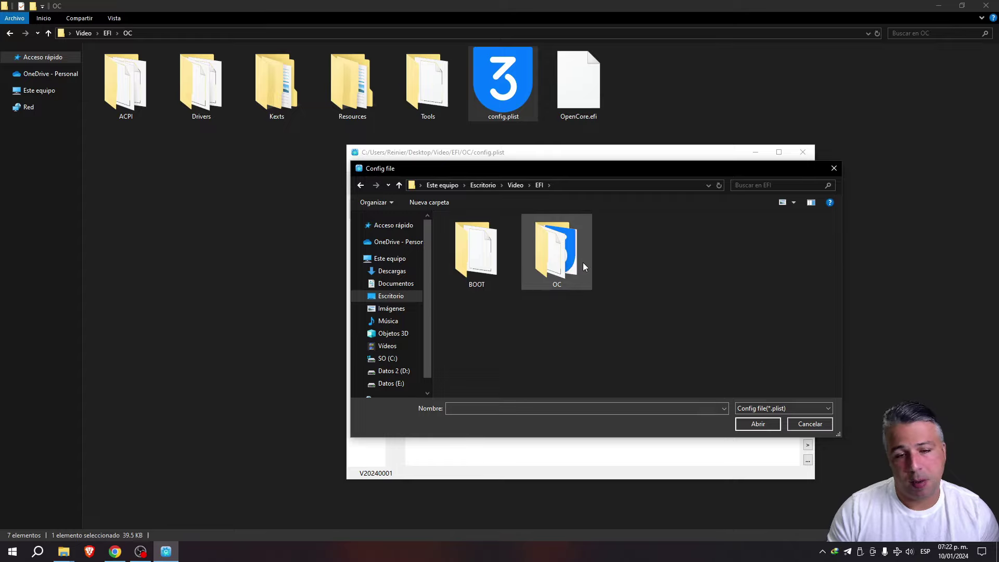
{"action": "key", "text": "alt+Left"}
{"action": "key", "text": "alt+Left"}
{"action": "left_click", "coordinate": [476, 325]}
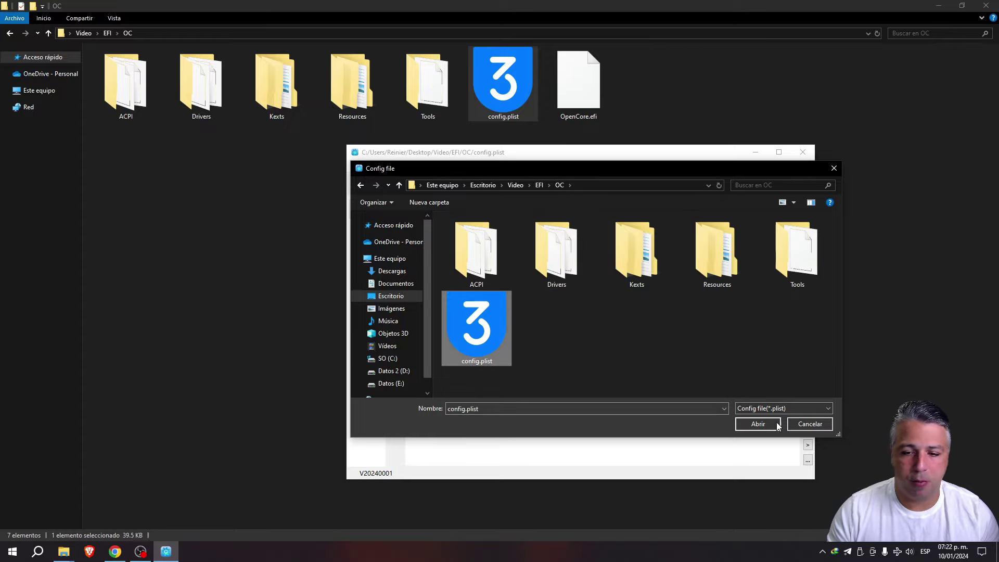
{"action": "left_click", "coordinate": [757, 423]}
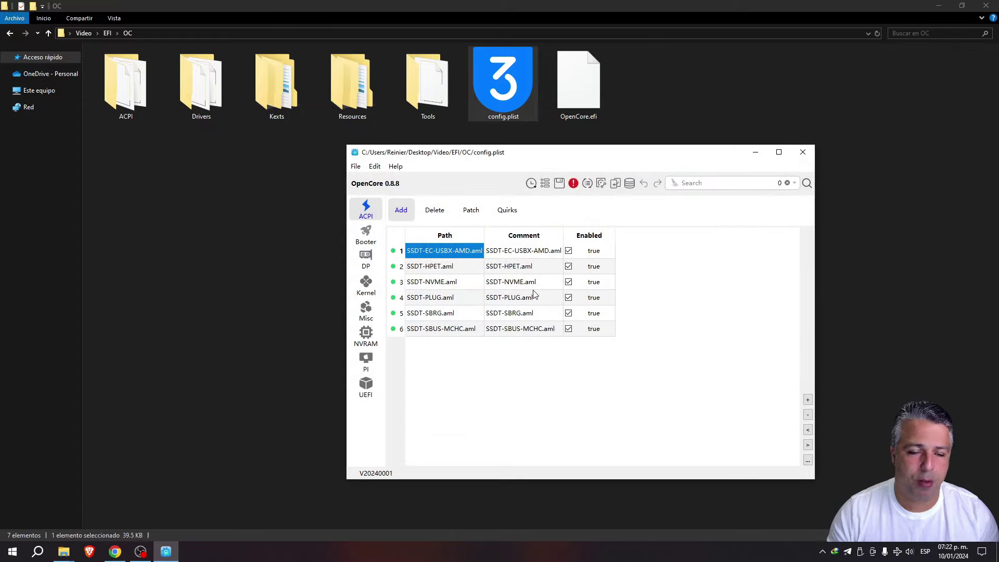
{"action": "left_click", "coordinate": [355, 166]}
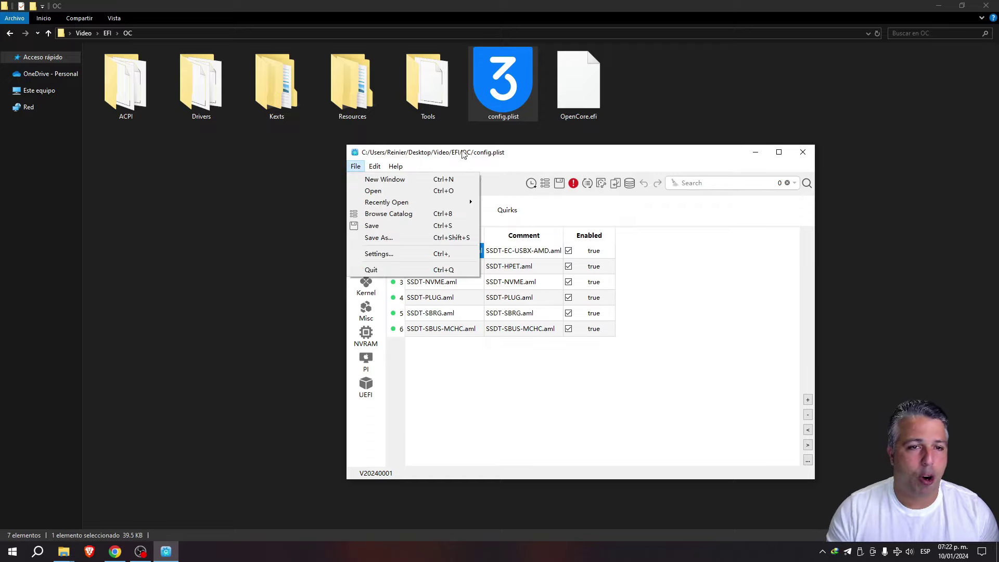
{"action": "left_click", "coordinate": [662, 408]}
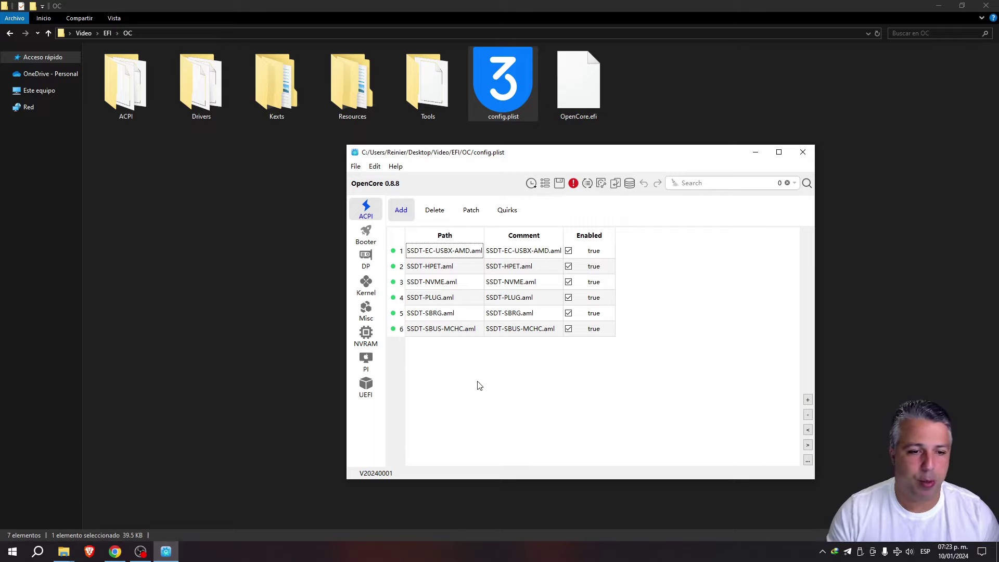
View the Booter and Kernel sections of the loaded configuration and return to the ACPI section.
{"action": "left_click", "coordinate": [365, 233]}
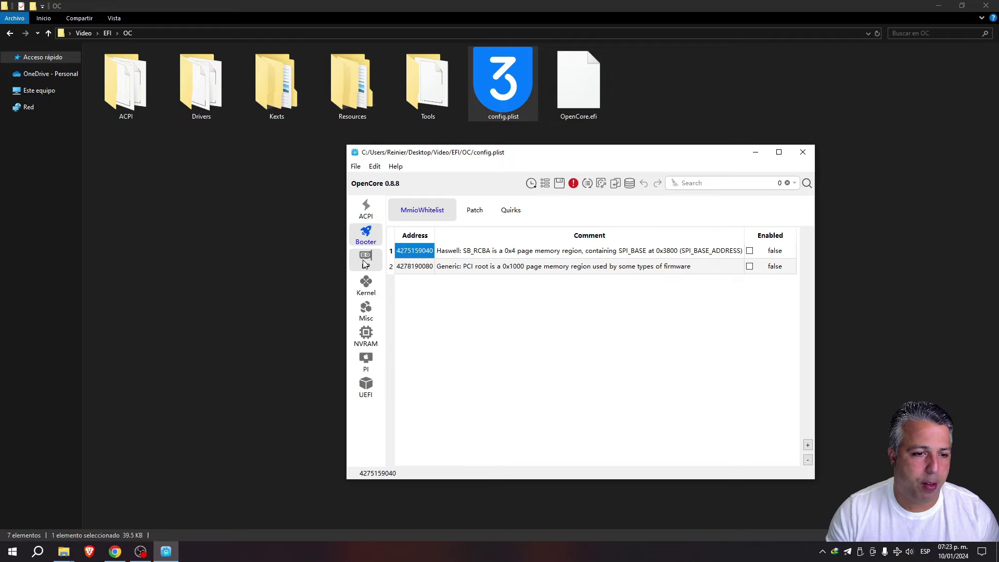
{"action": "left_click", "coordinate": [366, 286]}
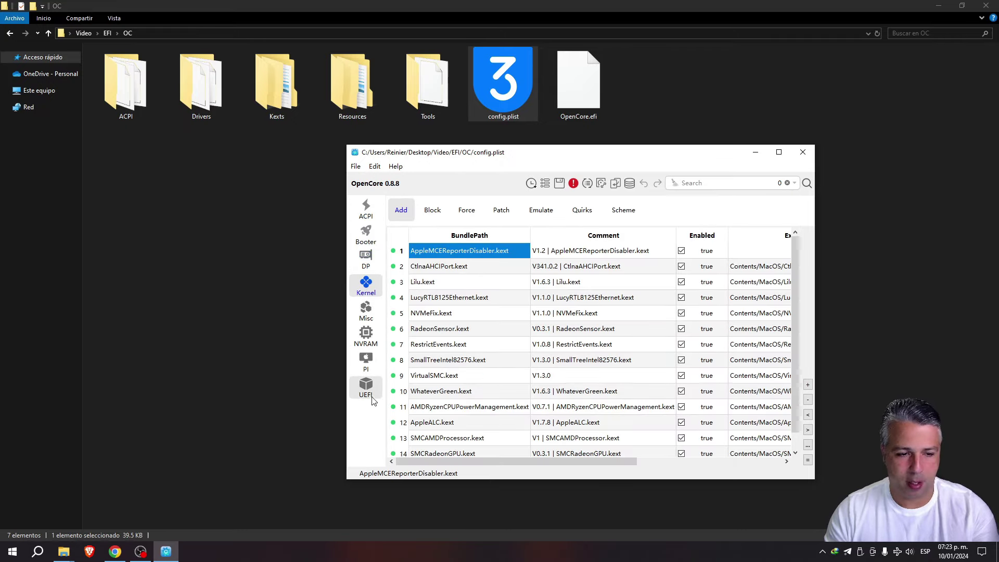
{"action": "left_click", "coordinate": [366, 209]}
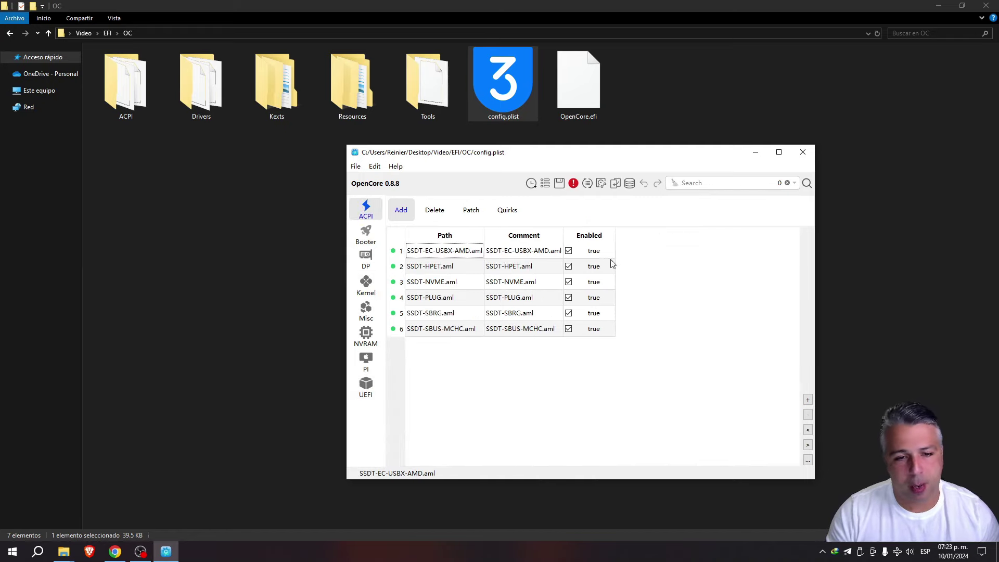
Look inside the EFI's ACPI folder and return to the ACPI section of the loaded configuration.
{"action": "double_click", "coordinate": [142, 92]}
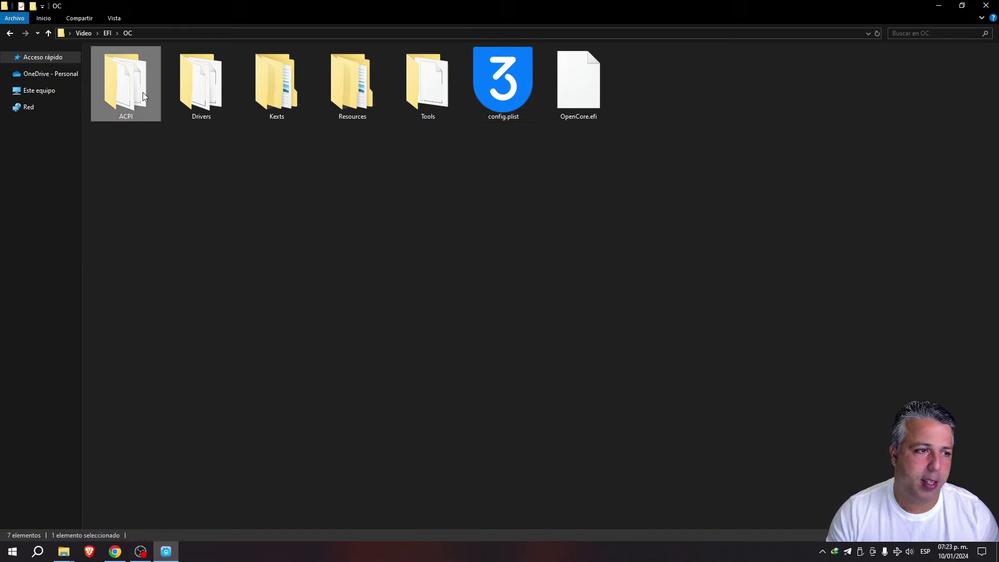
{"action": "left_click", "coordinate": [47, 33]}
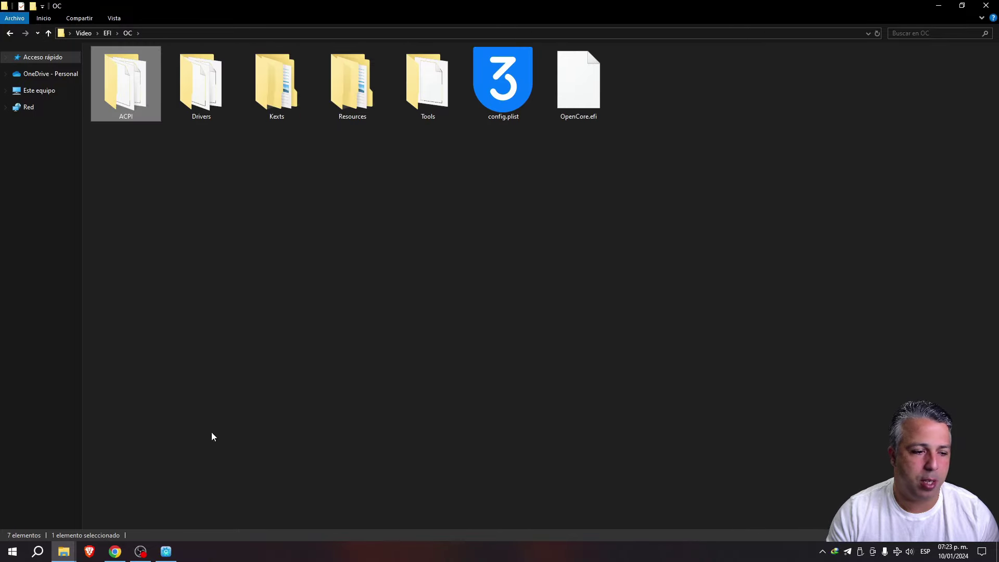
{"action": "left_click", "coordinate": [158, 554]}
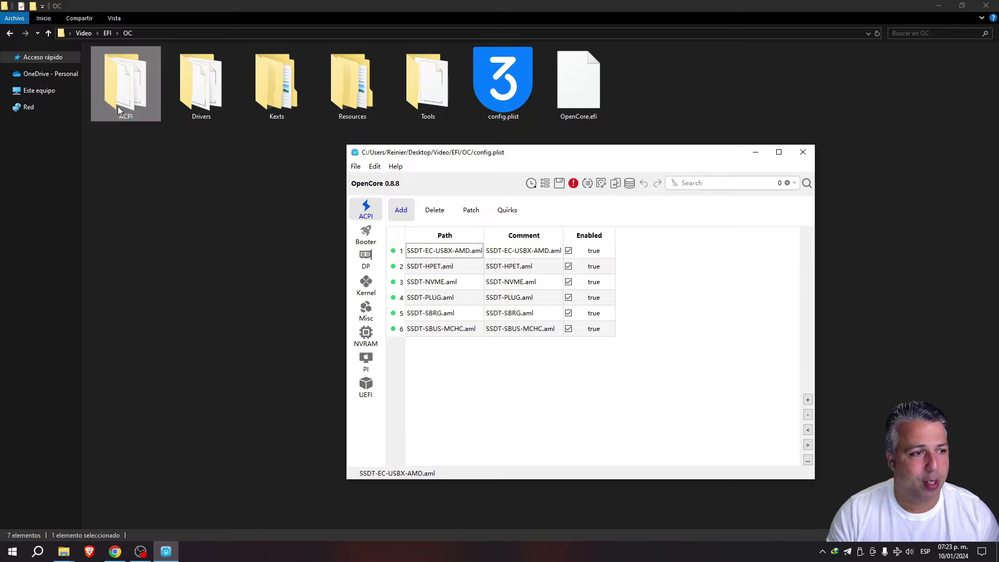
Remove the SSDT-SBUS-MCHC.aml entry from the ACPI Add list and re-add it from the file in the EFI's ACPI folder.
{"action": "left_click", "coordinate": [457, 330]}
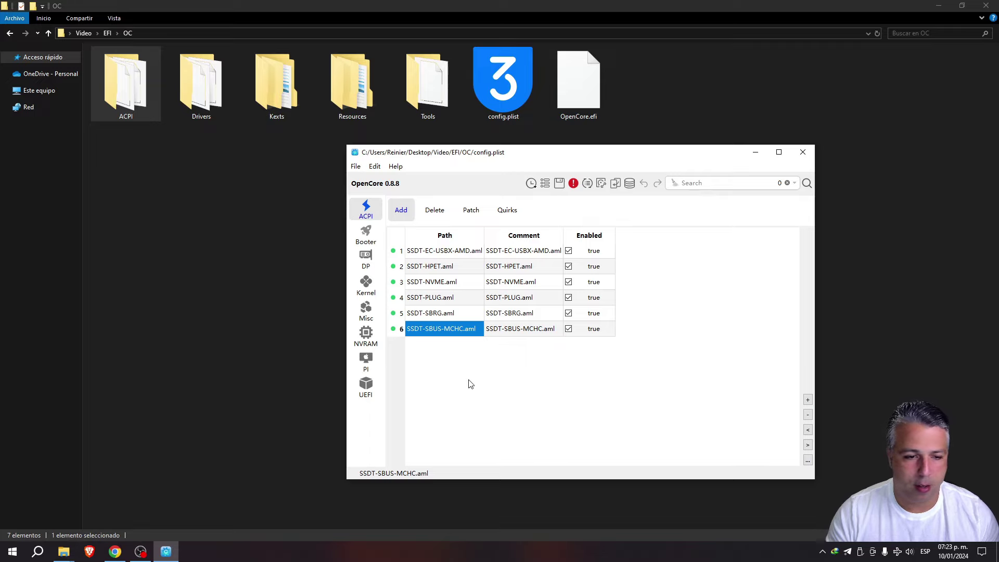
{"action": "left_click", "coordinate": [808, 416]}
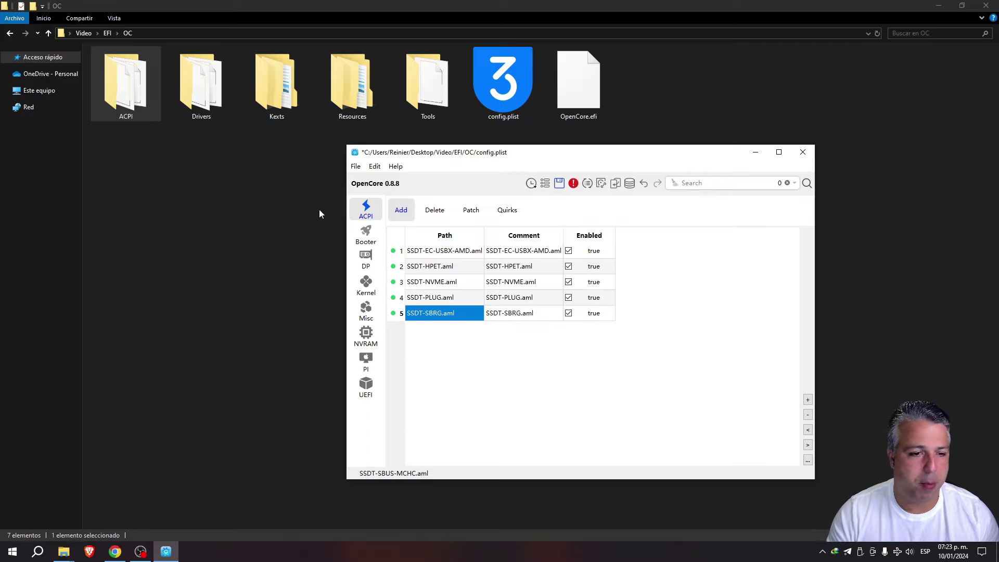
{"action": "double_click", "coordinate": [134, 98]}
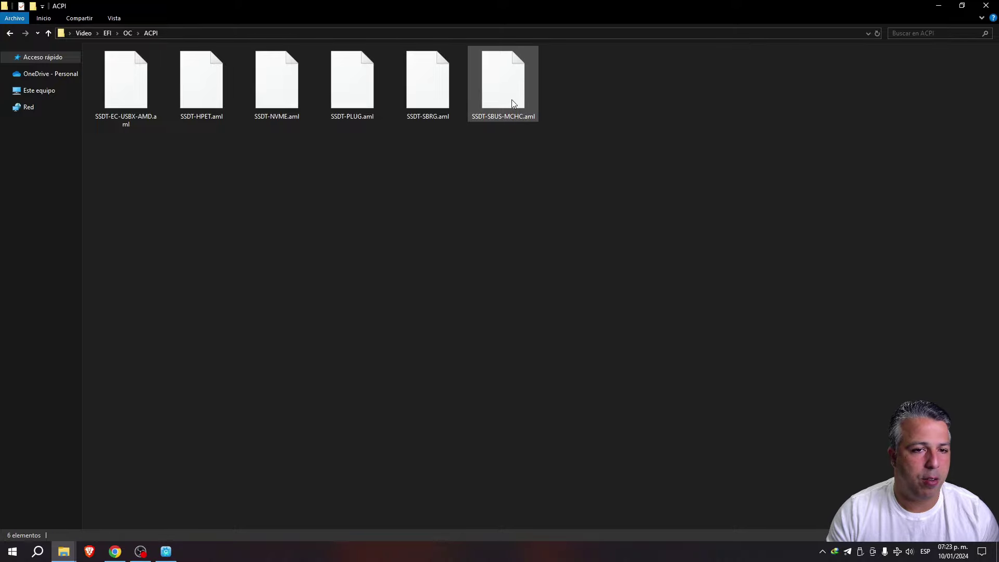
{"action": "left_click_drag", "start_coordinate": [511, 99], "coordinate": [445, 404]}
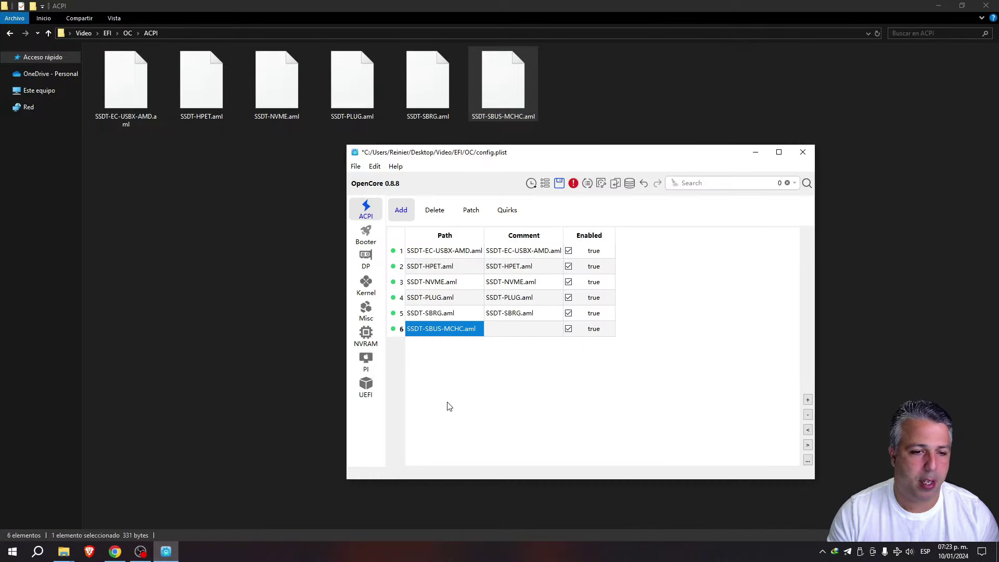
Copy the SSDT-SBUS-MCHC.aml file name and set it as the comment of the re-added ACPI entry.
{"action": "left_click", "coordinate": [511, 330]}
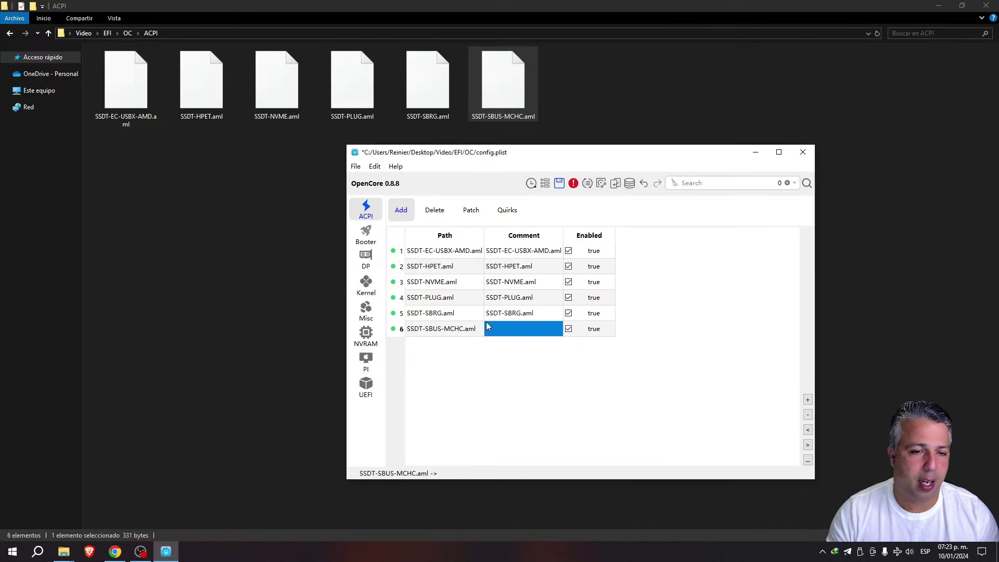
{"action": "double_click", "coordinate": [513, 118]}
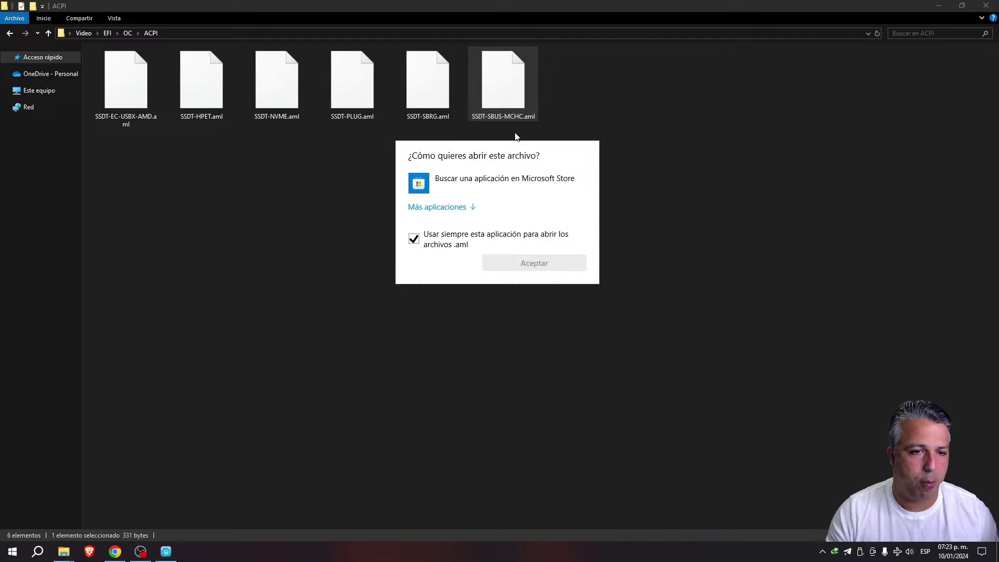
{"action": "left_click", "coordinate": [511, 114]}
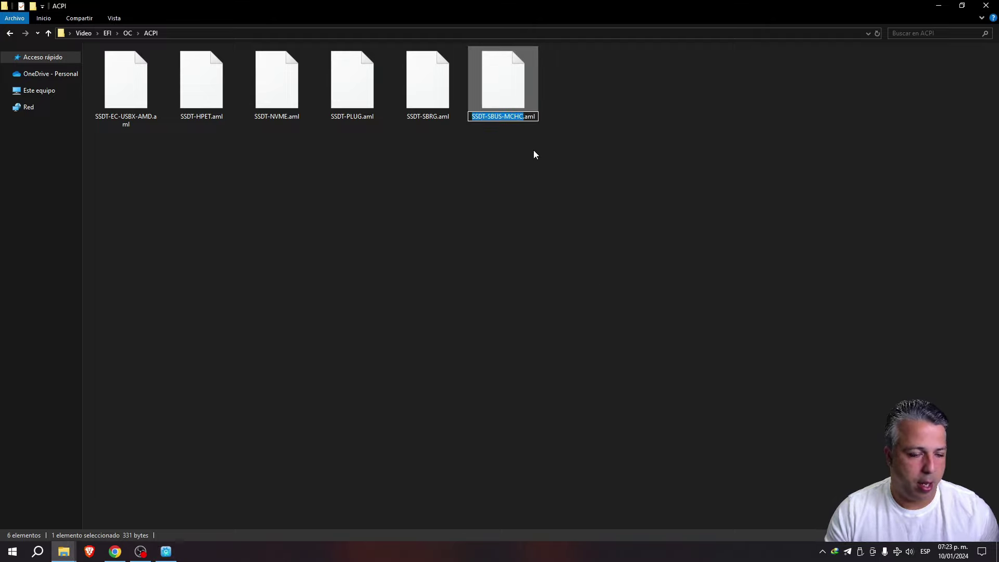
{"action": "left_click", "coordinate": [165, 550]}
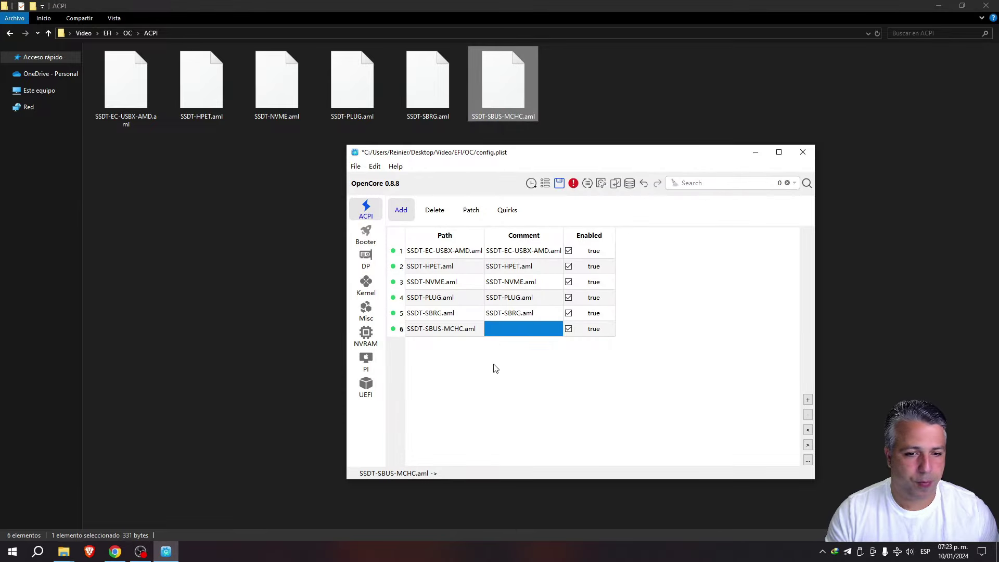
{"action": "double_click", "coordinate": [513, 325]}
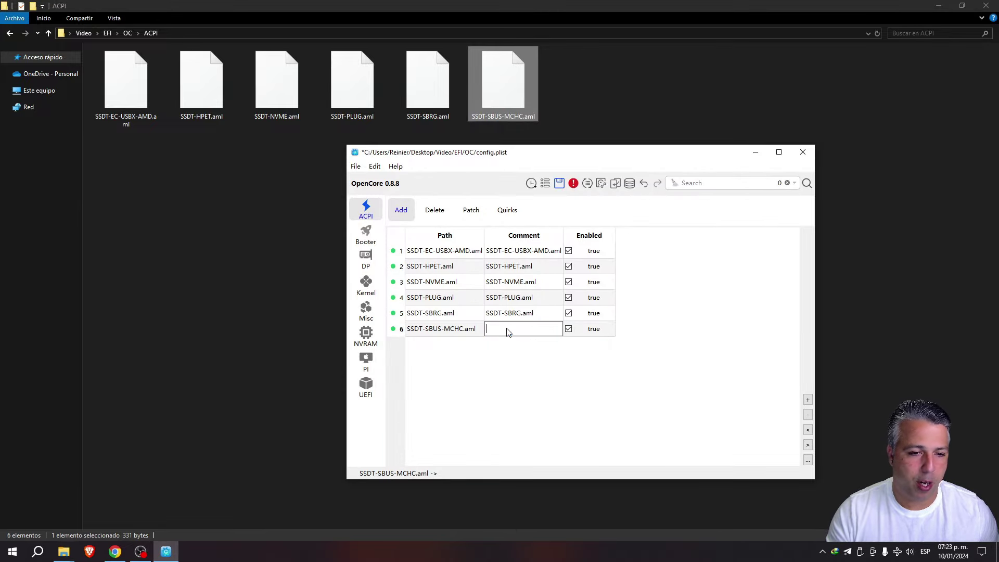
{"action": "type", "text": "SSDT-SBUS-MCHC"}
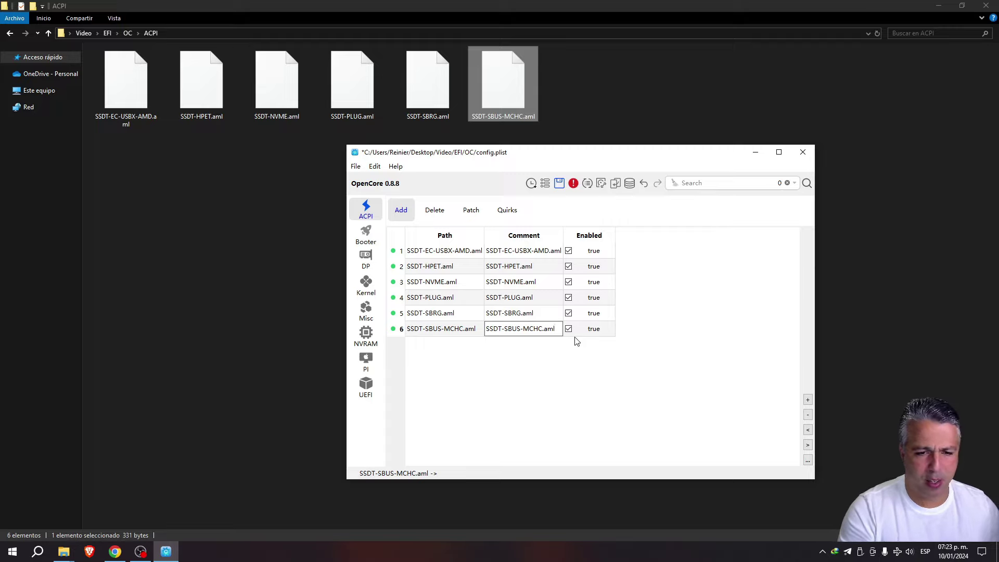
{"action": "key", "text": "Return"}
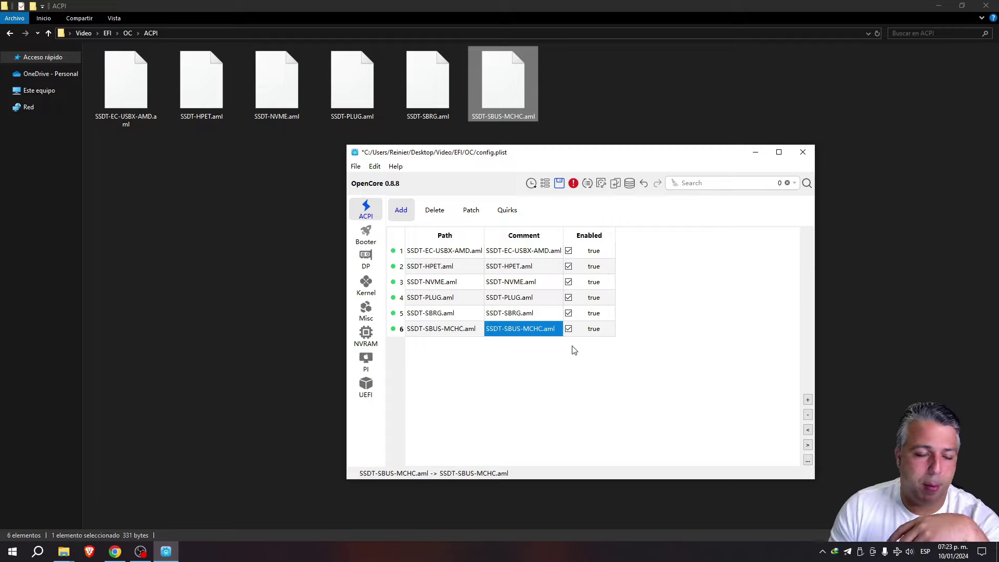
View the Booter section's Patch and Quirks pages, the DP section and the Kernel section's kext list.
{"action": "left_click", "coordinate": [368, 238]}
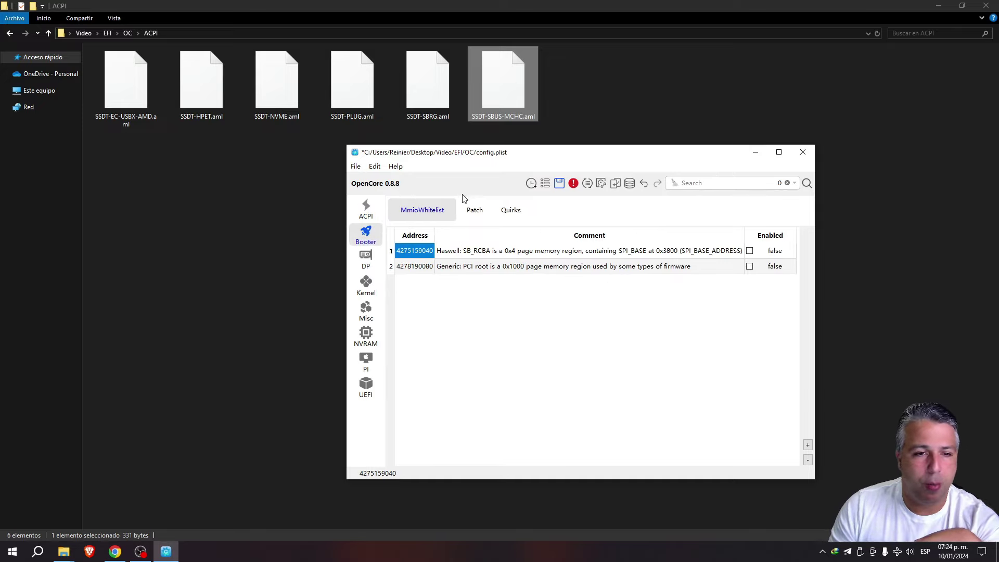
{"action": "left_click", "coordinate": [474, 215]}
{"action": "left_click", "coordinate": [510, 210]}
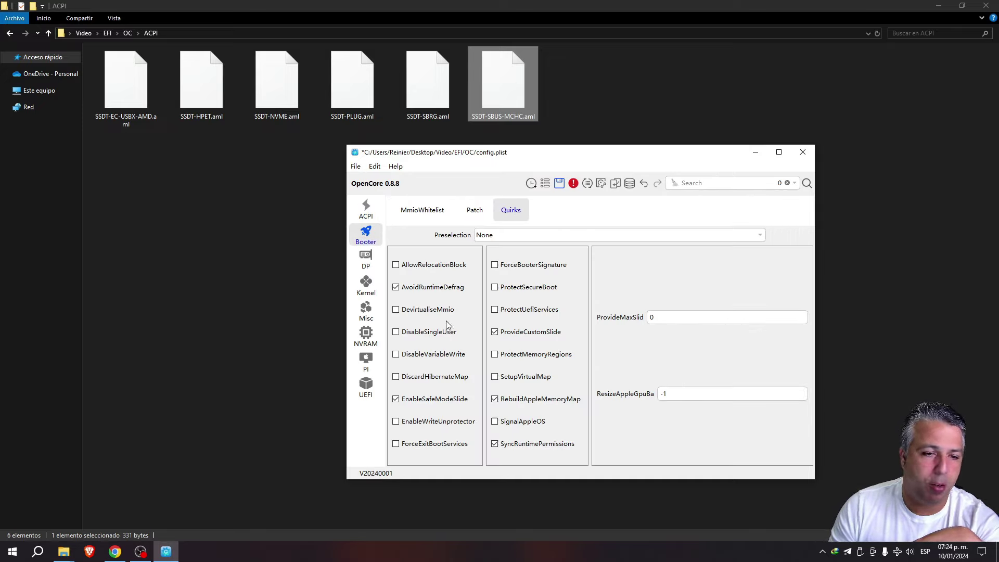
{"action": "left_click", "coordinate": [366, 260]}
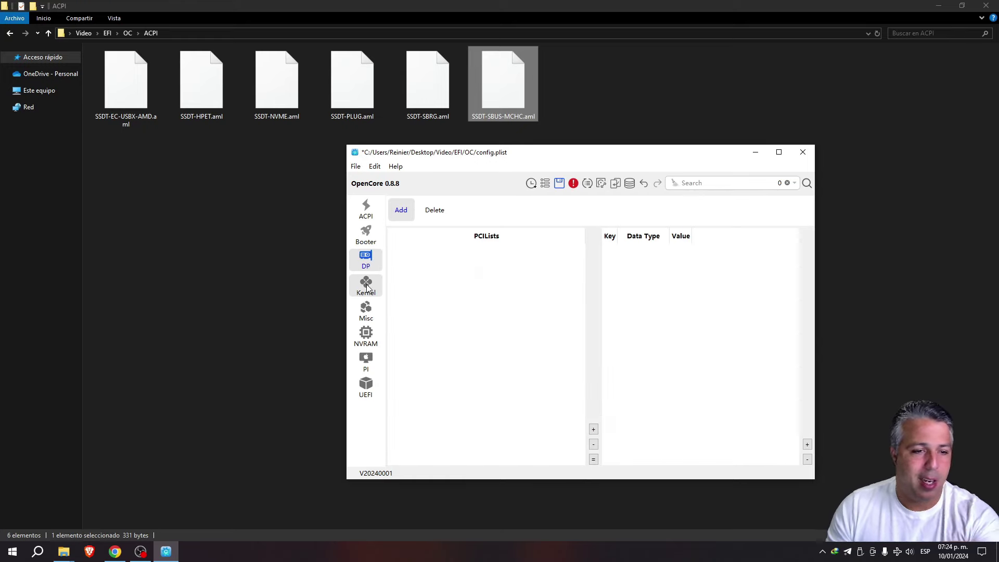
{"action": "left_click", "coordinate": [365, 285]}
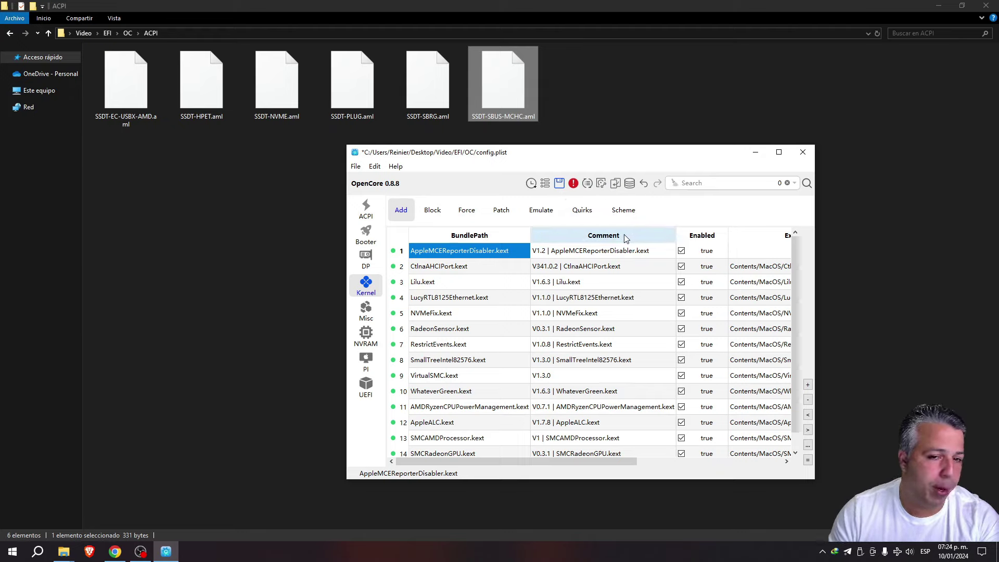
Open the OpenCore sync window, check all kexts for updates and update them.
{"action": "left_click", "coordinate": [590, 186]}
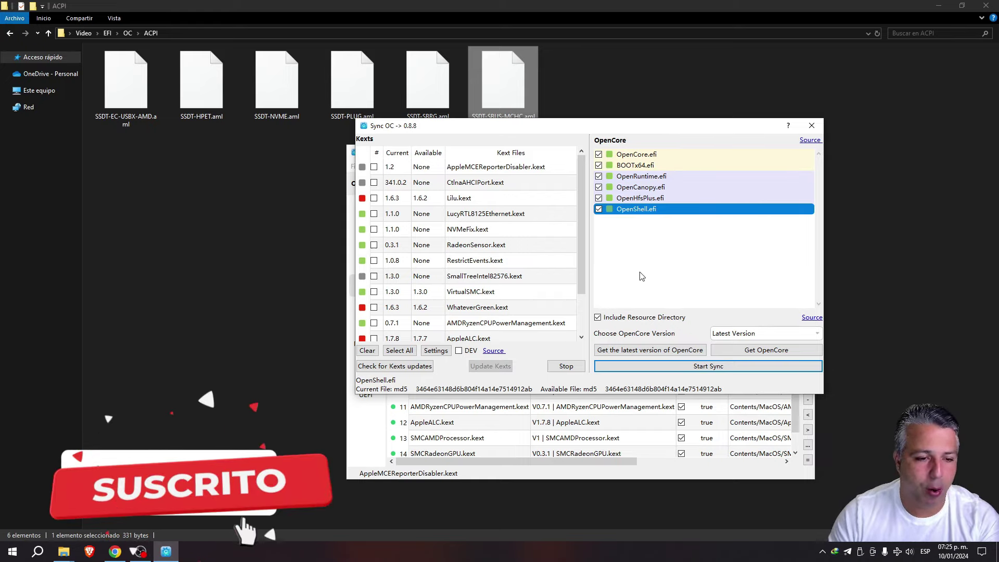
{"action": "left_click", "coordinate": [399, 350]}
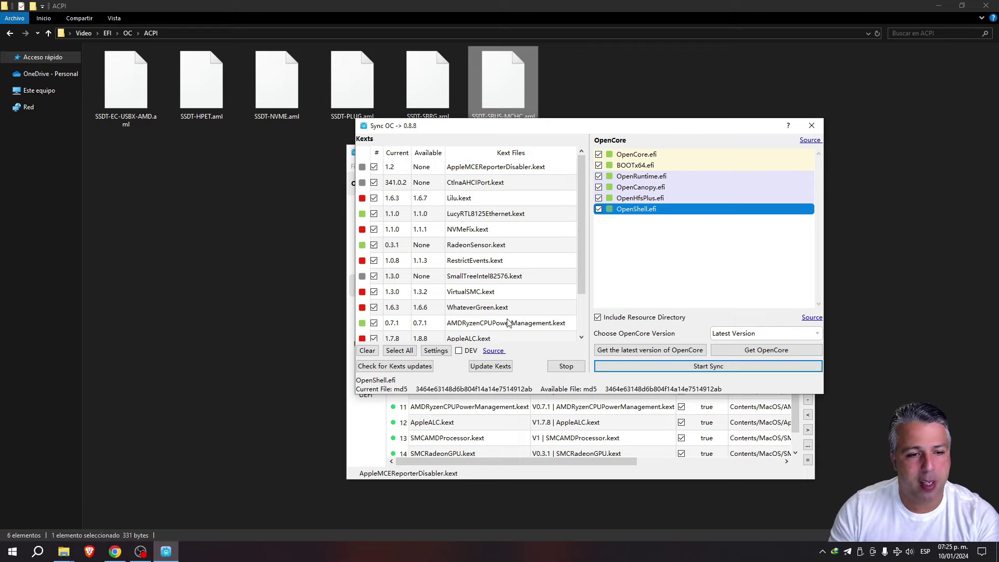
{"action": "left_click", "coordinate": [503, 367]}
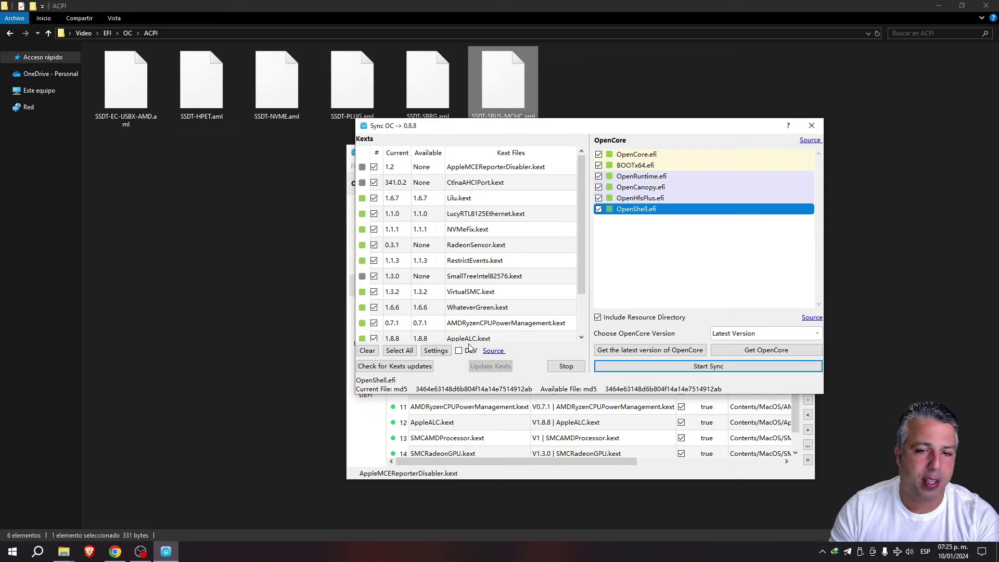
Fetch the latest OpenCore version, 0.9.7, in the sync window and review the list of available versions.
{"action": "left_click", "coordinate": [772, 337]}
{"action": "left_click", "coordinate": [748, 347]}
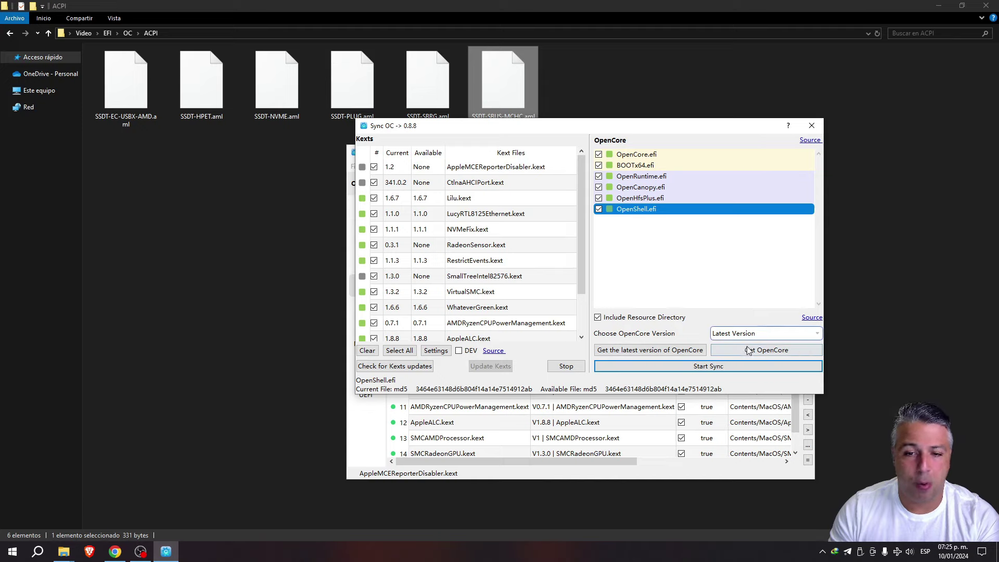
{"action": "left_click", "coordinate": [682, 352]}
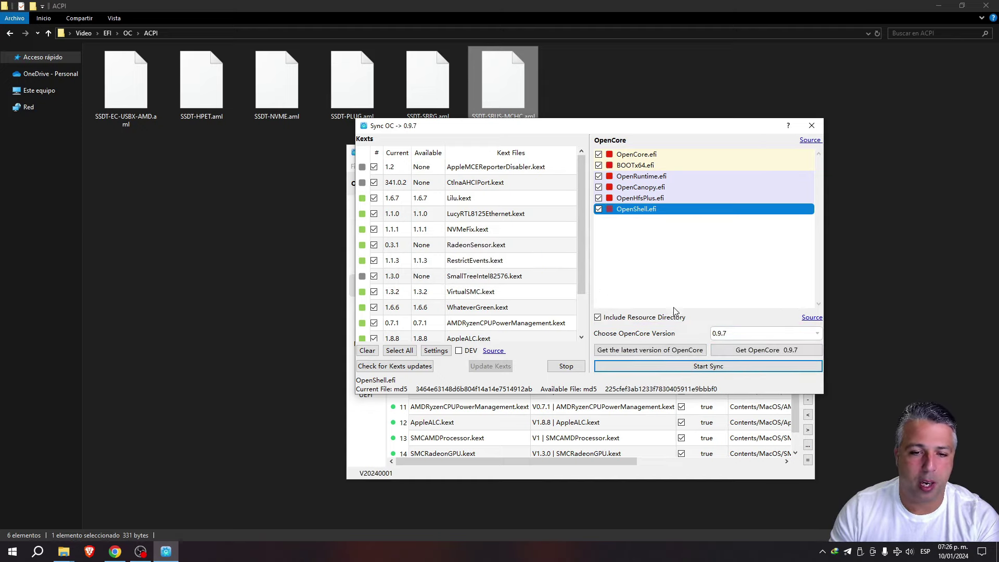
{"action": "left_click", "coordinate": [731, 335]}
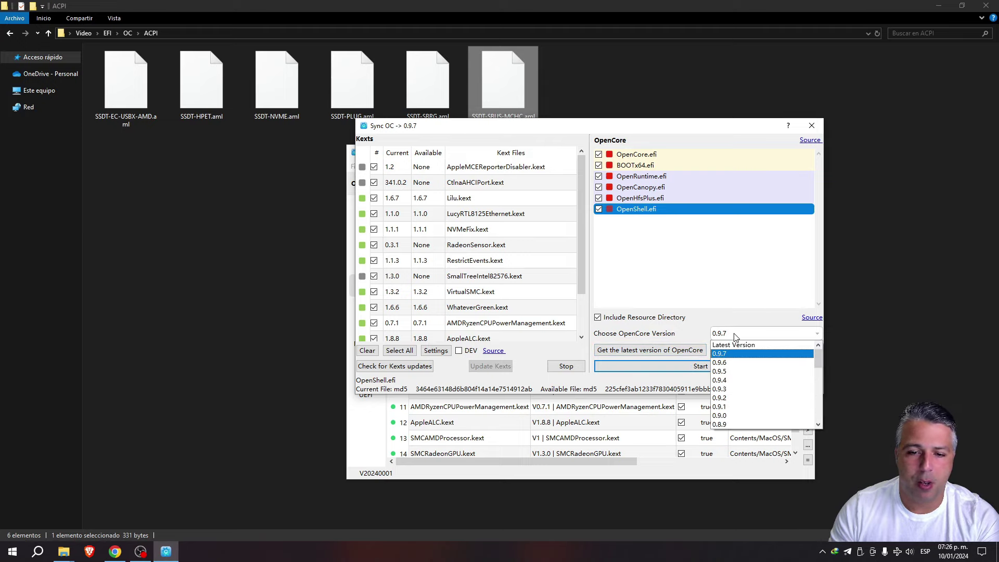
{"action": "left_click", "coordinate": [730, 344]}
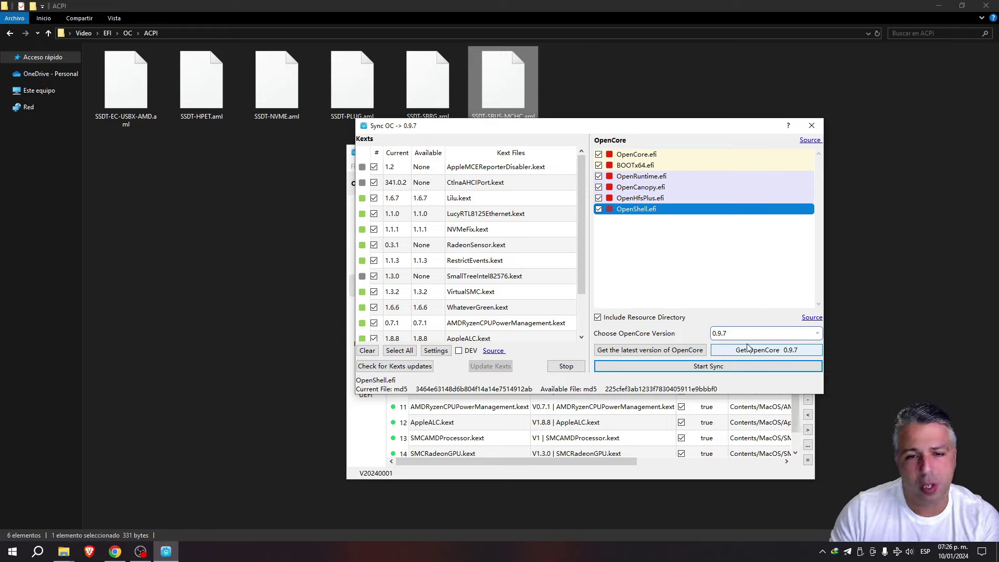
Sync the EFI to OpenCore 0.9.7 and save the updated config.plist.
{"action": "left_click", "coordinate": [707, 367]}
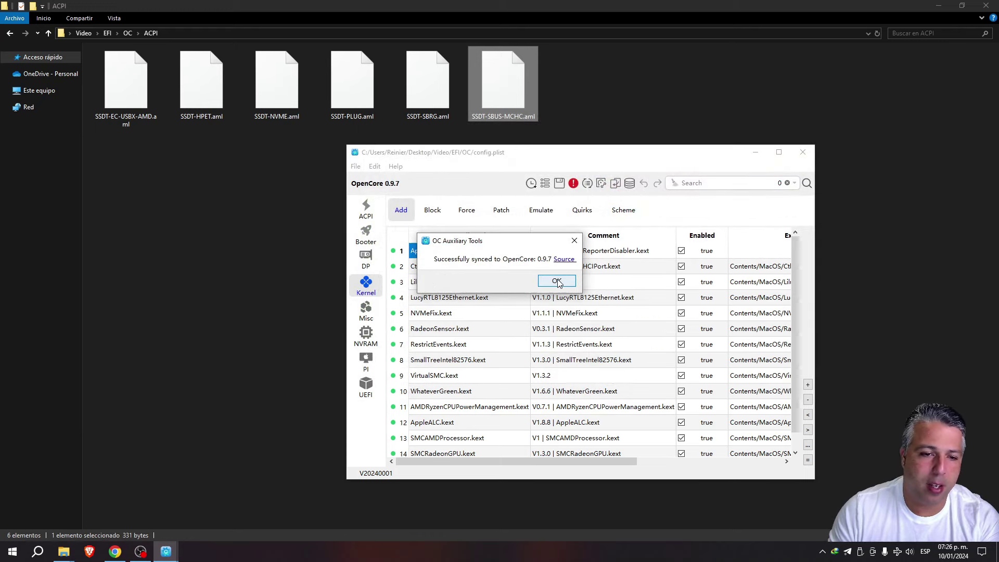
{"action": "left_click", "coordinate": [556, 280]}
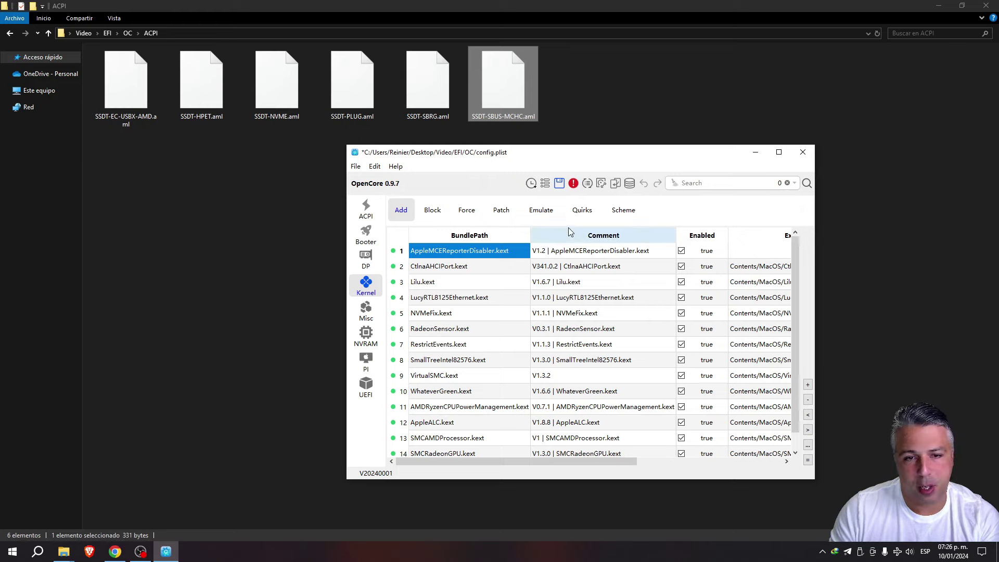
{"action": "left_click", "coordinate": [559, 183]}
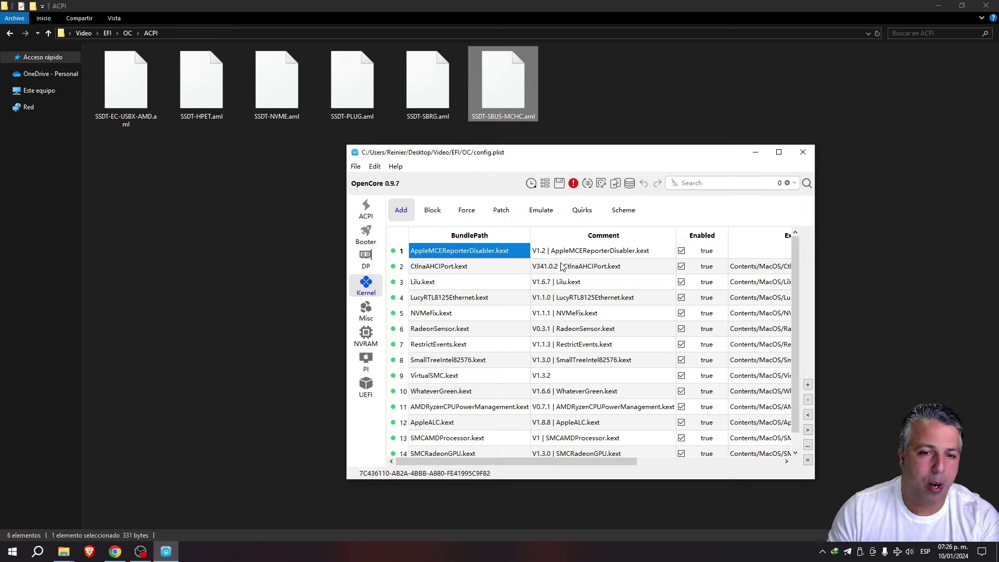
Compare config.plist with oldConfig.plist in the OC folder using the file-open dialog, and return to config.plist.
{"action": "left_click", "coordinate": [356, 166]}
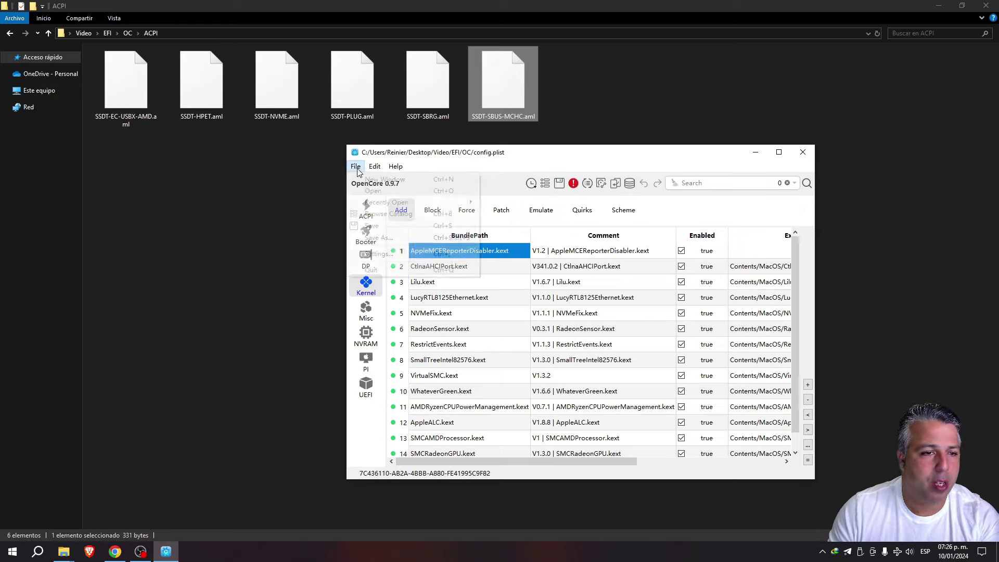
{"action": "left_click", "coordinate": [392, 199]}
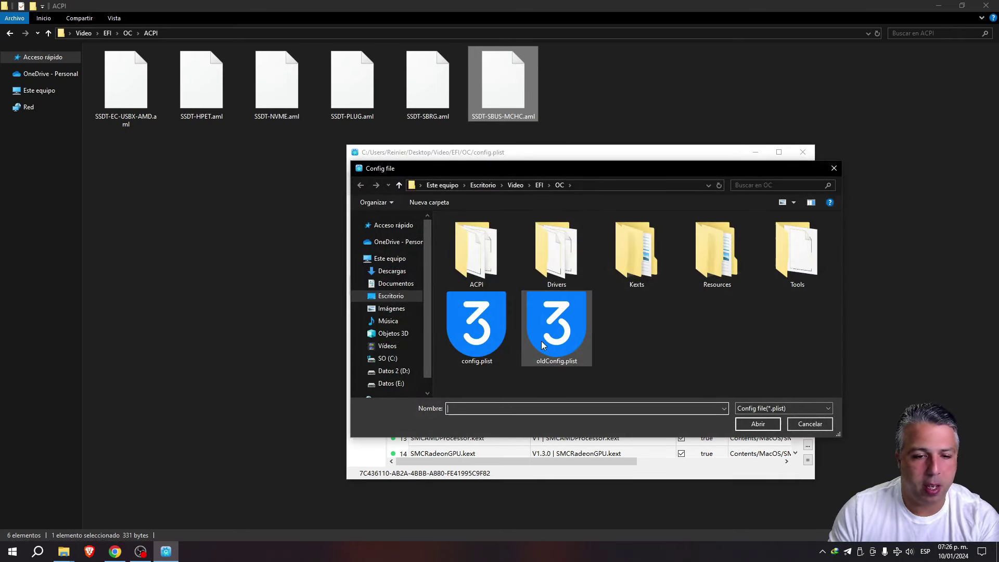
{"action": "left_click", "coordinate": [546, 338]}
{"action": "left_click", "coordinate": [501, 338]}
{"action": "left_click", "coordinate": [546, 336]}
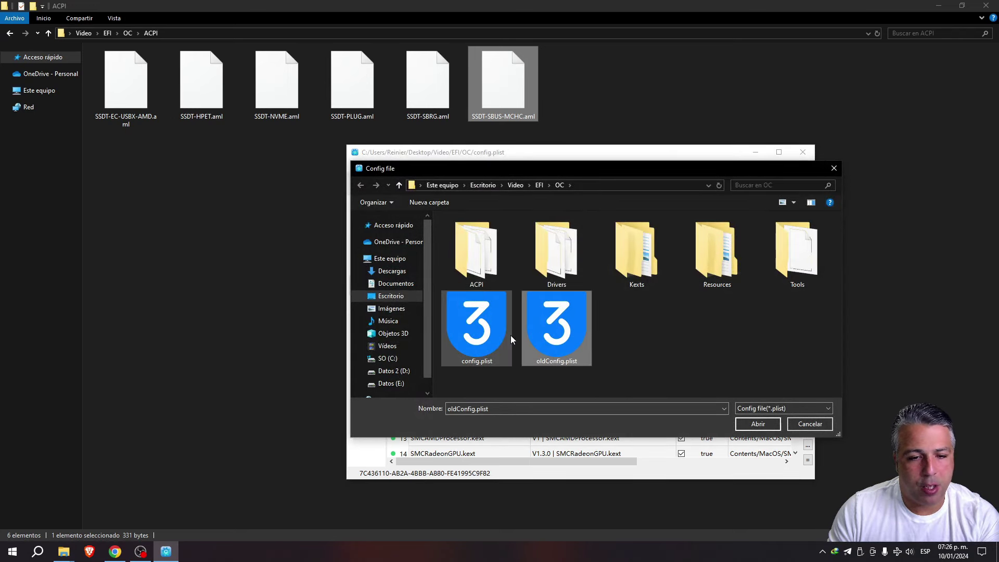
{"action": "left_click", "coordinate": [510, 335]}
{"action": "left_click", "coordinate": [563, 338]}
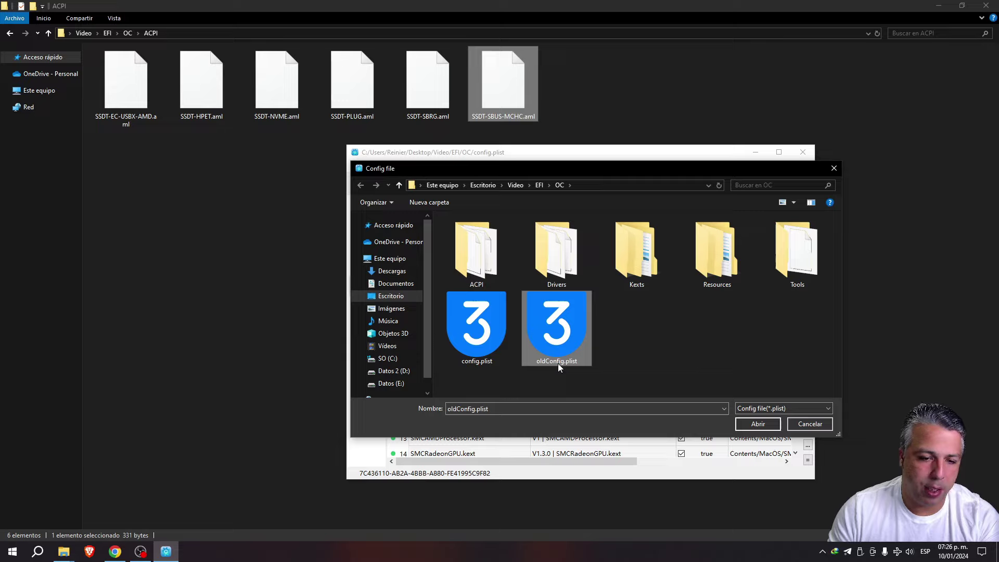
{"action": "left_click", "coordinate": [473, 354]}
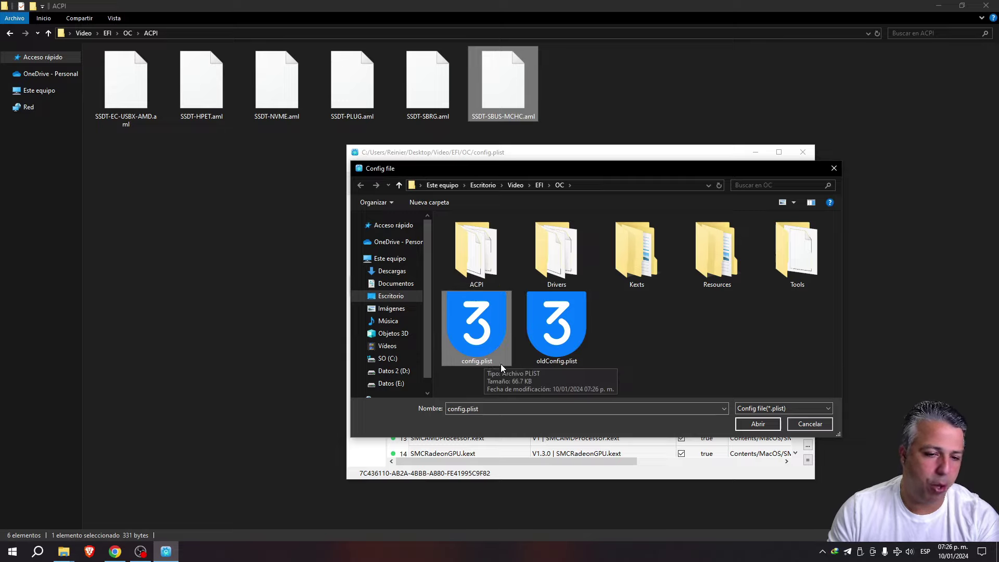
{"action": "left_click", "coordinate": [578, 351]}
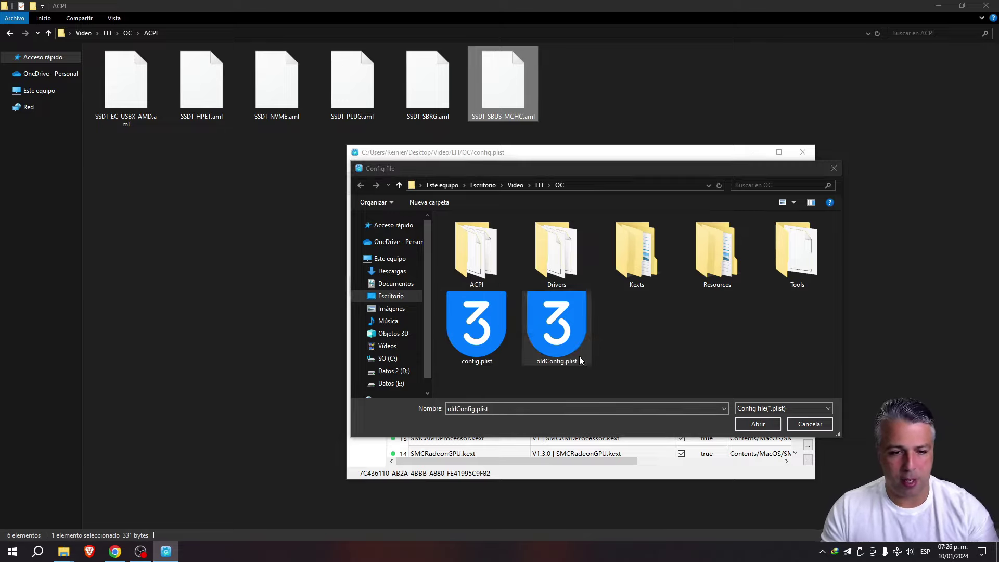
{"action": "left_click", "coordinate": [760, 423]}
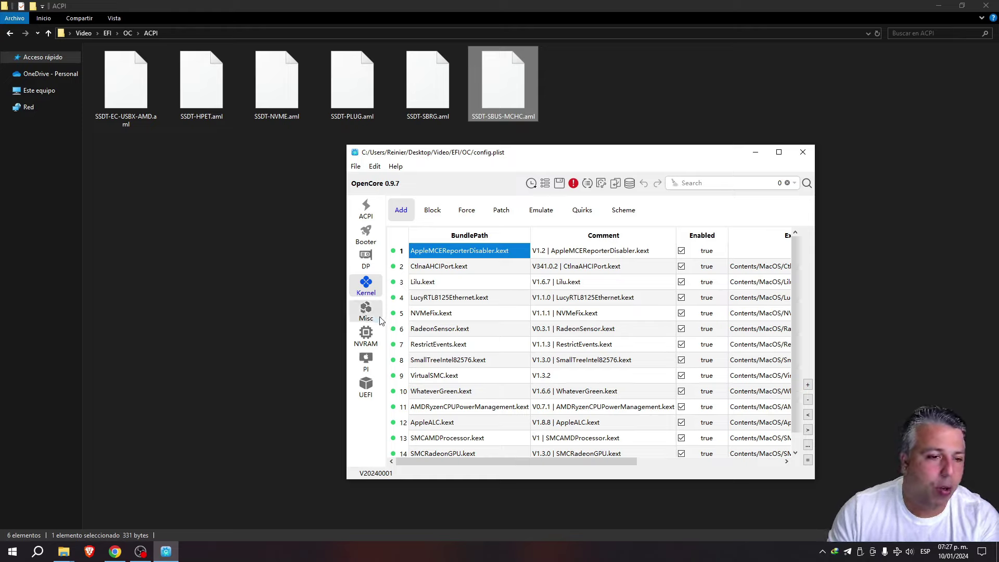
Review the DeviceProperties entries and the NVRAM variables under the 7C436110-AB2A-4BBB-A880-FE41995C9F82 UUID.
{"action": "left_click", "coordinate": [366, 259]}
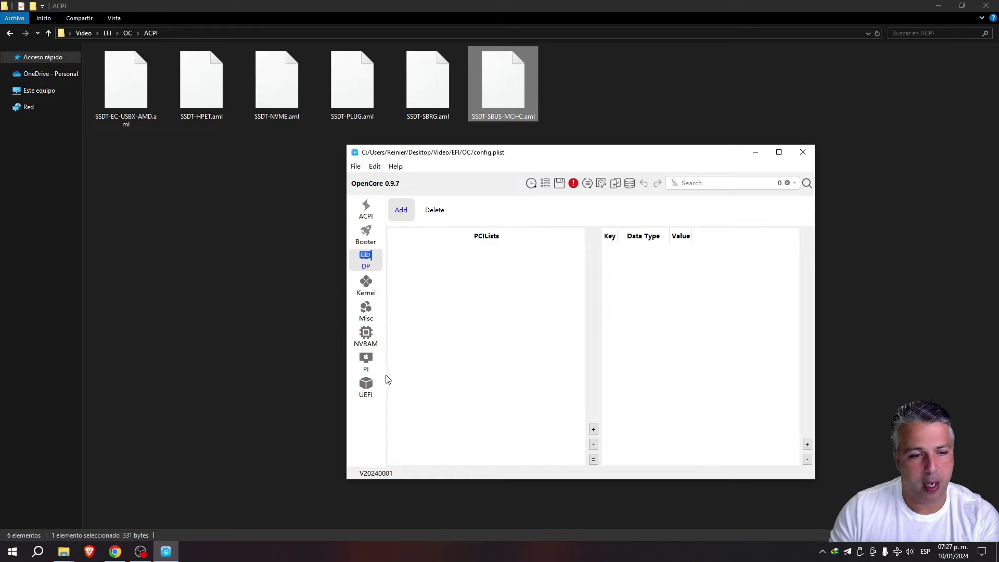
{"action": "left_click", "coordinate": [374, 340]}
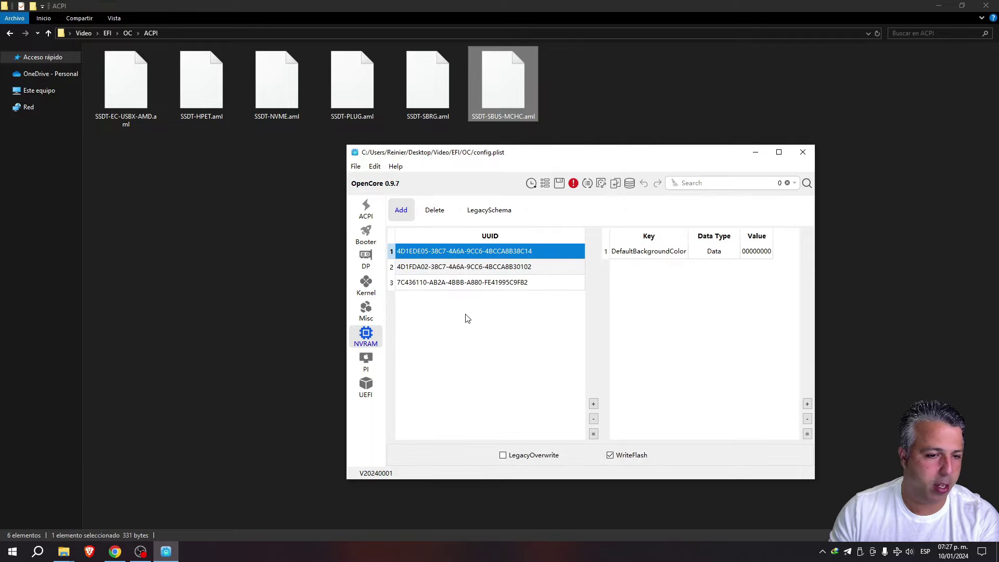
{"action": "left_click", "coordinate": [473, 283]}
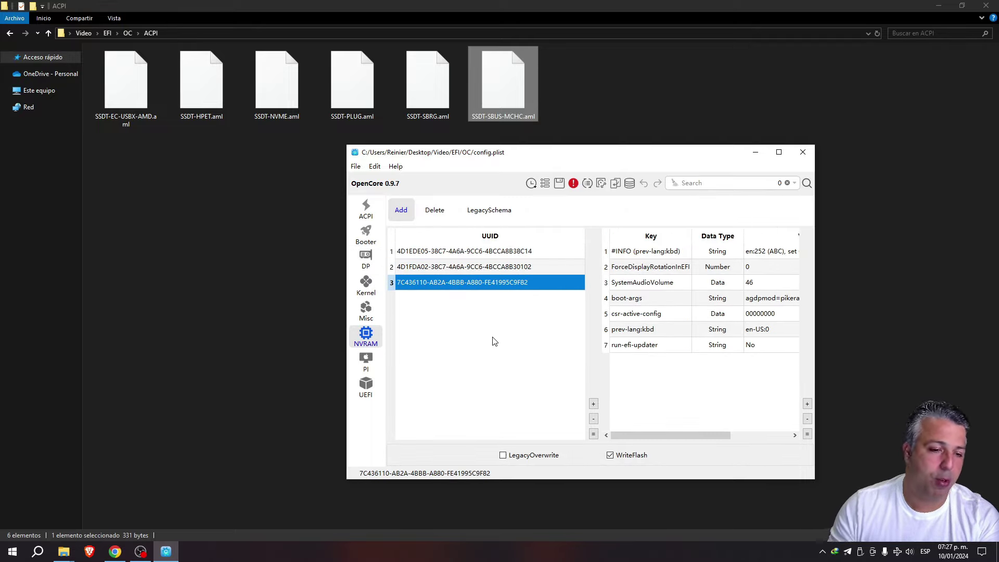
{"action": "left_click", "coordinate": [373, 361]}
{"action": "left_click", "coordinate": [366, 337]}
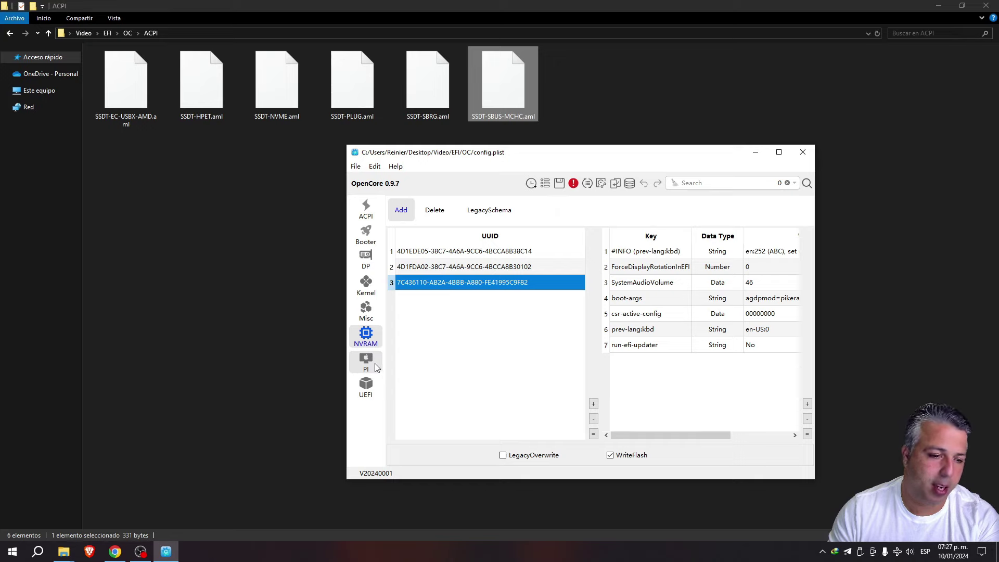
In the generic PlatformInfo settings, choose MacPro7,1 as the system product name and generate its SMBIOS serial data.
{"action": "left_click", "coordinate": [369, 361]}
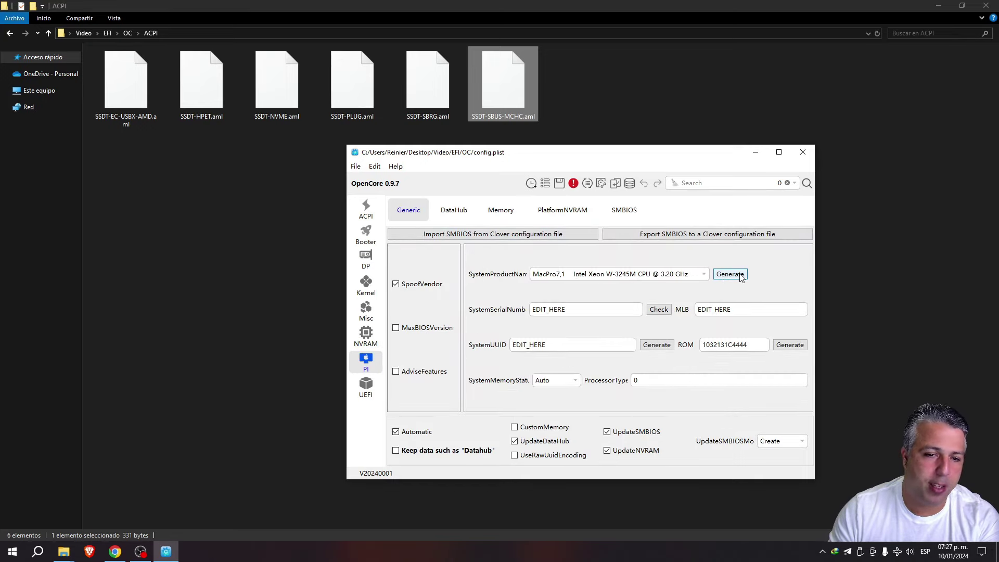
{"action": "left_click", "coordinate": [705, 274]}
{"action": "scroll", "coordinate": [656, 325], "scroll_direction": "up", "scroll_amount": 10}
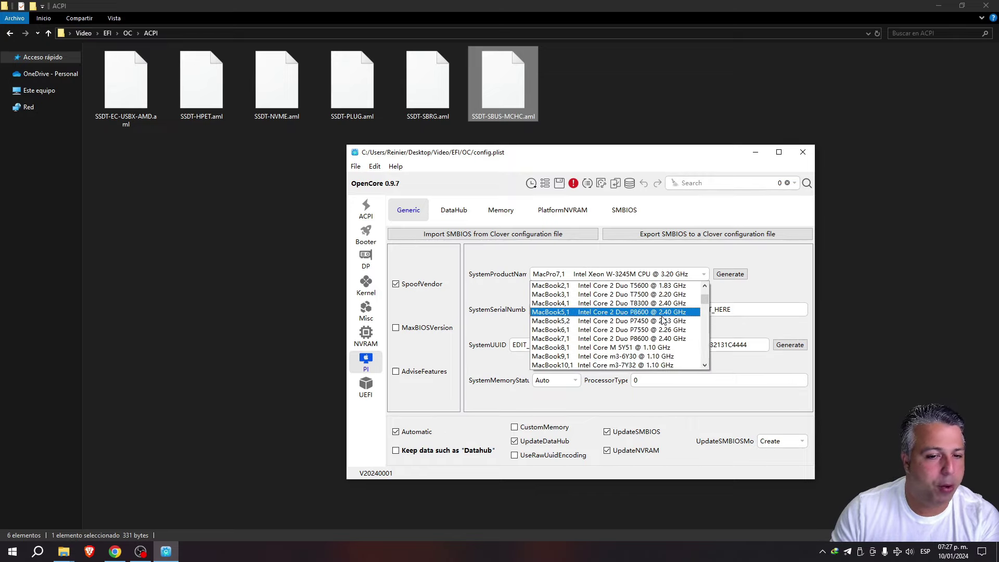
{"action": "scroll", "coordinate": [656, 324], "scroll_direction": "up", "scroll_amount": 5}
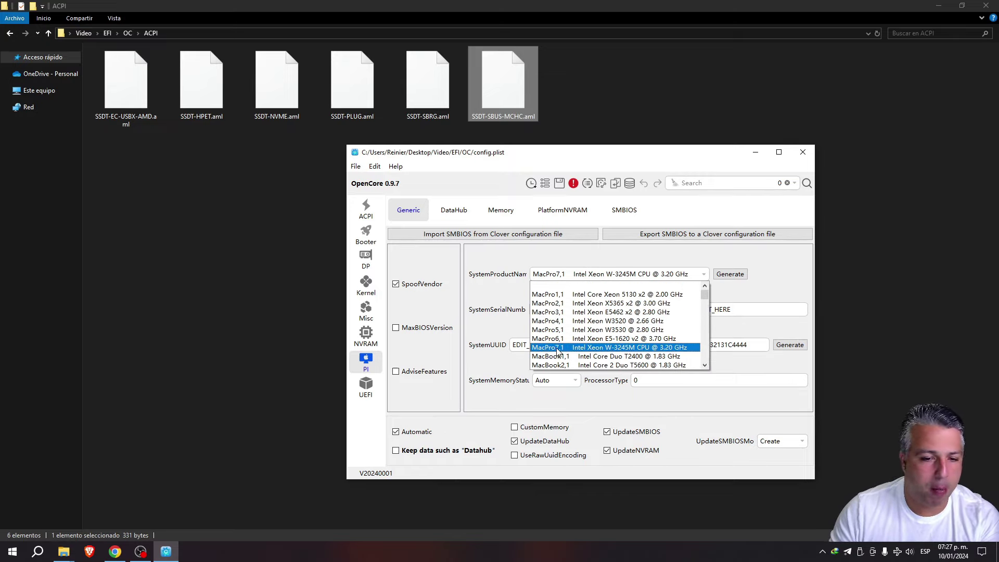
{"action": "left_click", "coordinate": [556, 348]}
{"action": "left_click", "coordinate": [730, 274]}
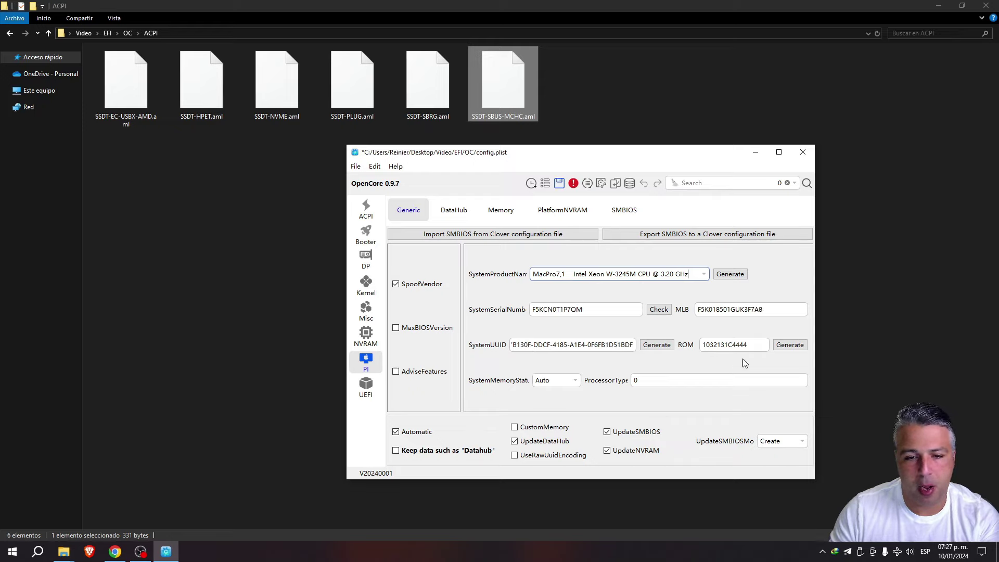
Generate new ROM and SystemUUID values several times in the generic PlatformInfo settings.
{"action": "left_click", "coordinate": [790, 345]}
{"action": "left_click", "coordinate": [656, 345]}
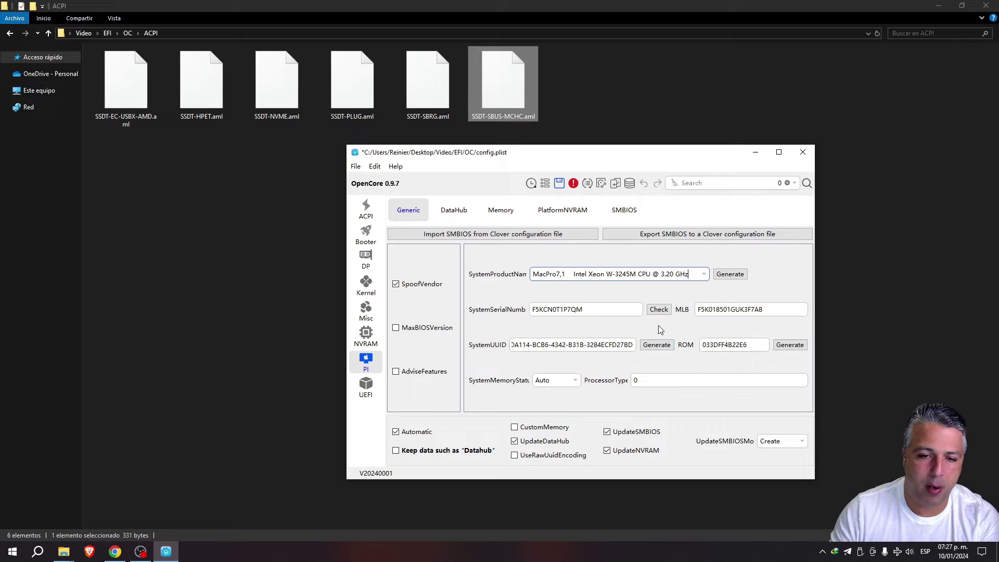
{"action": "left_click", "coordinate": [661, 342]}
{"action": "left_click", "coordinate": [658, 345]}
{"action": "left_click", "coordinate": [657, 345]}
{"action": "left_click", "coordinate": [790, 345]}
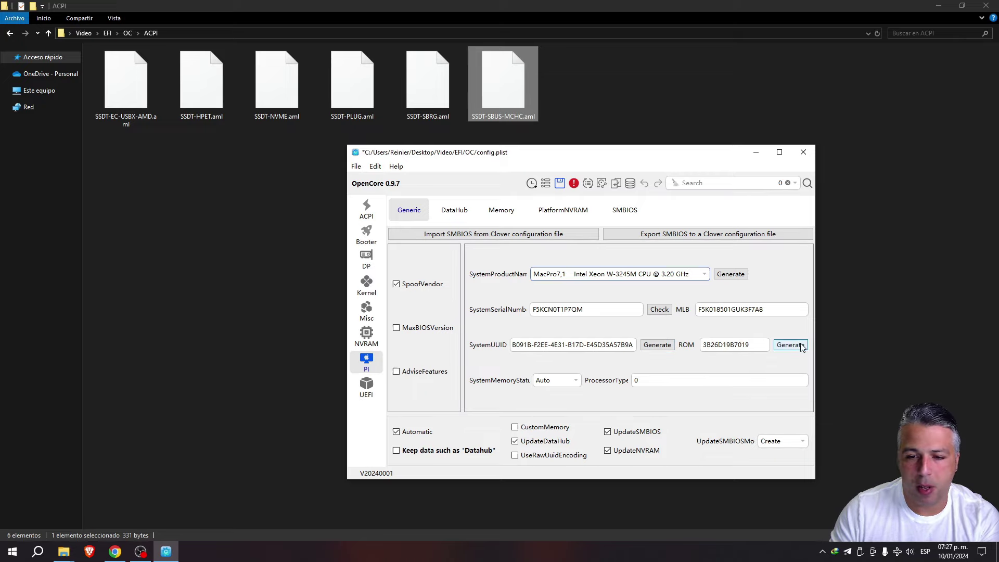
{"action": "left_click", "coordinate": [790, 345]}
{"action": "left_click", "coordinate": [657, 344]}
{"action": "left_click", "coordinate": [657, 345]}
{"action": "left_click", "coordinate": [657, 344]}
{"action": "left_click", "coordinate": [657, 344]}
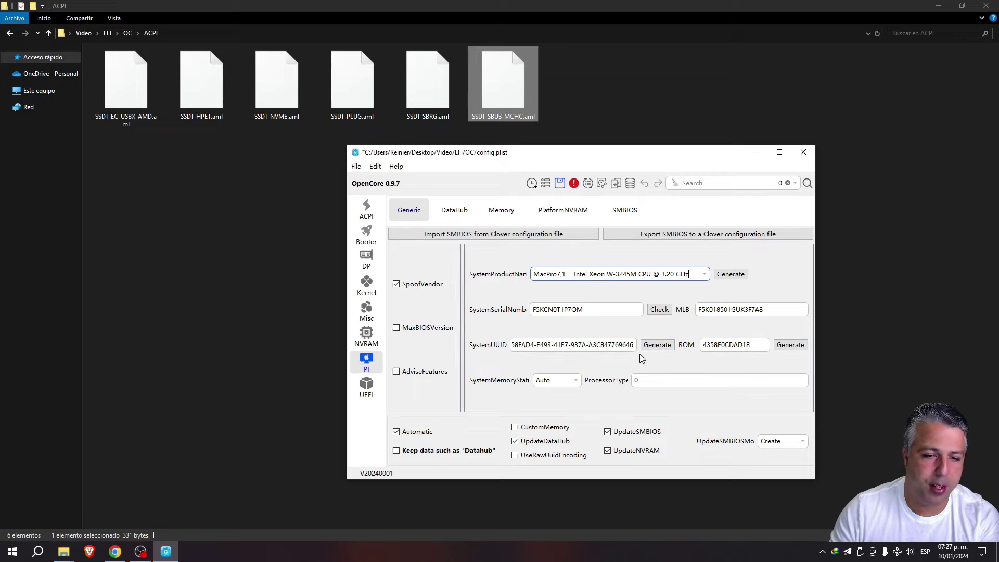
{"action": "double_click", "coordinate": [636, 380]}
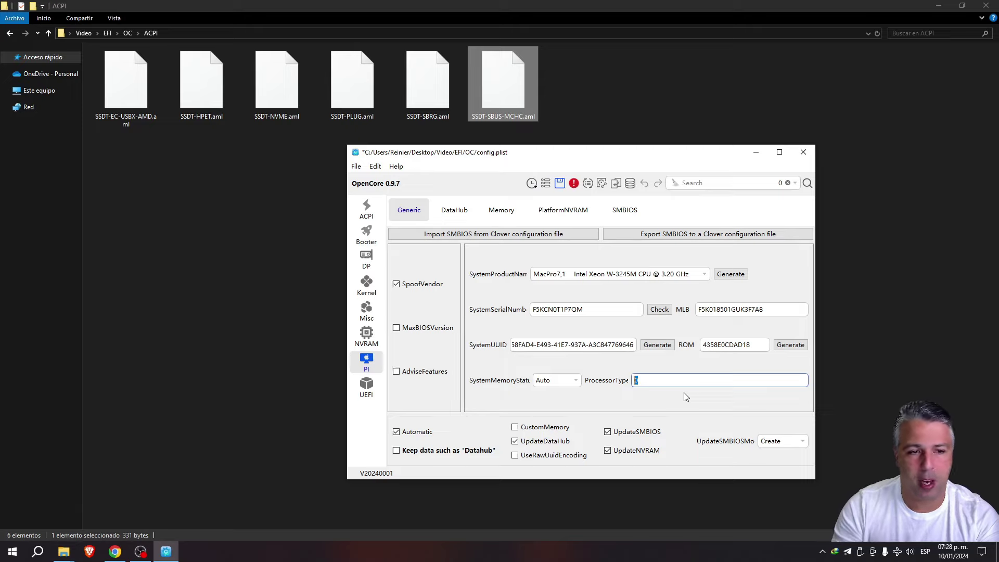
Review the UEFI APFS, AppleInput and Audio settings, the ACPI entries, and the files in the OpenCore sync window.
{"action": "left_click", "coordinate": [366, 389]}
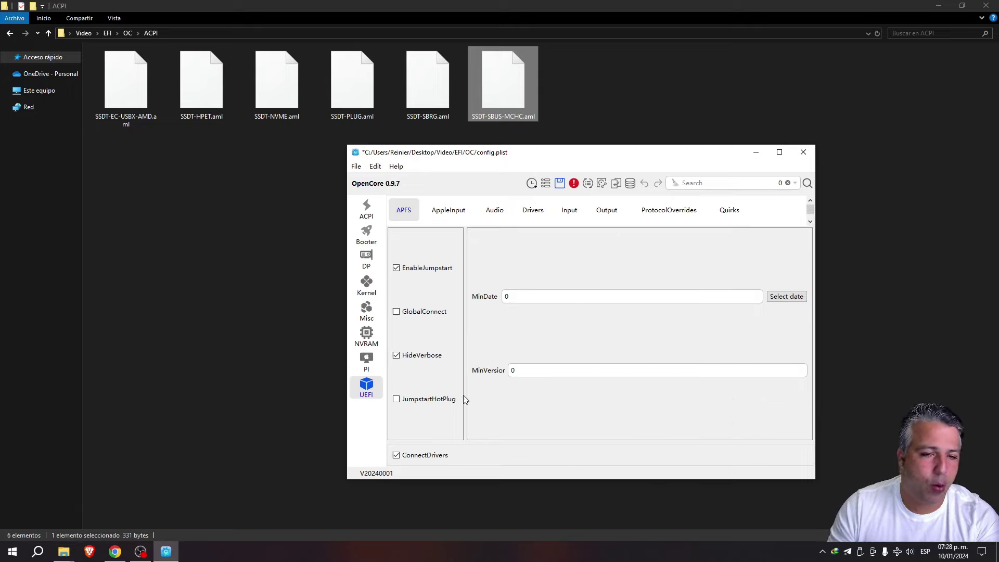
{"action": "left_click", "coordinate": [439, 210]}
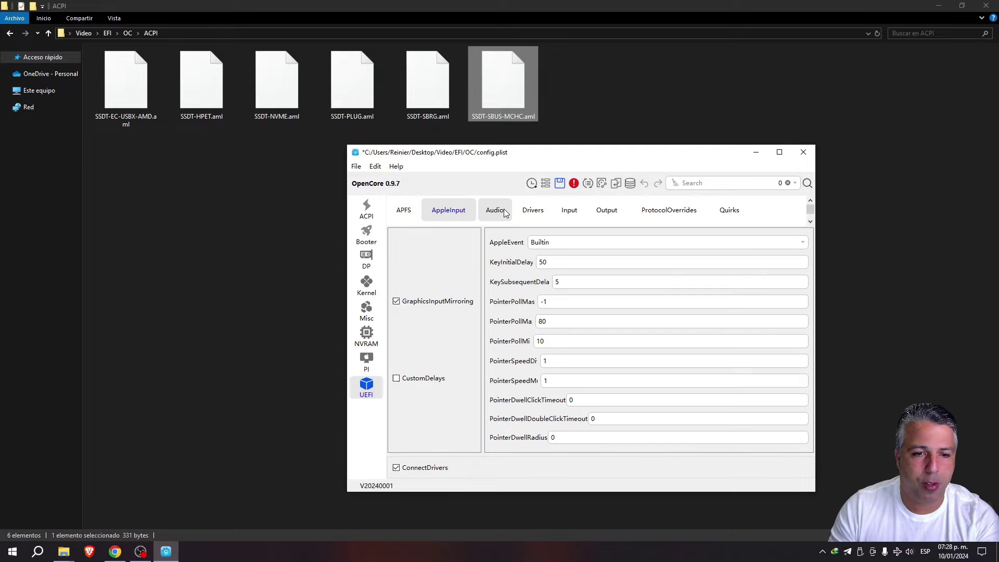
{"action": "left_click", "coordinate": [494, 210]}
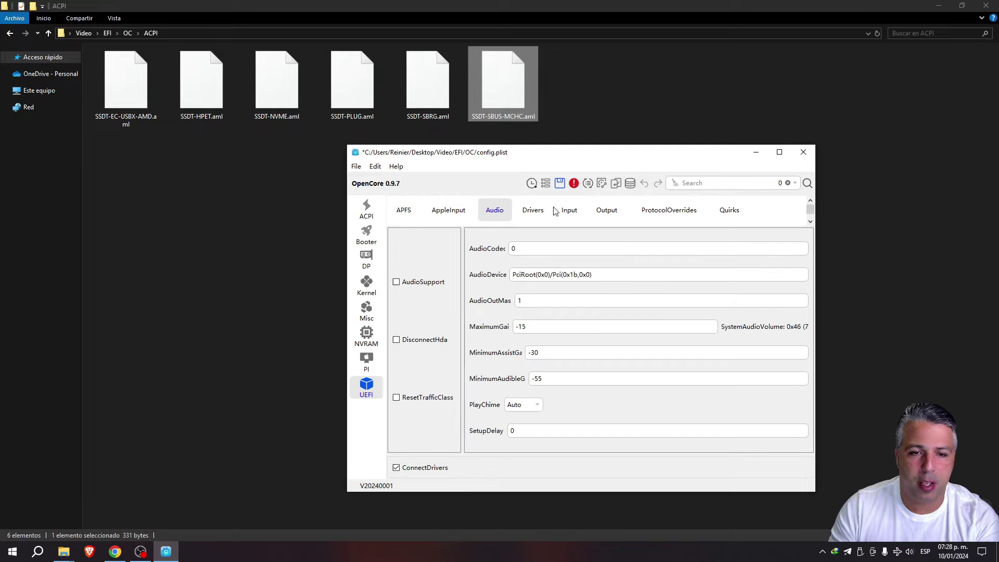
{"action": "left_click", "coordinate": [366, 208]}
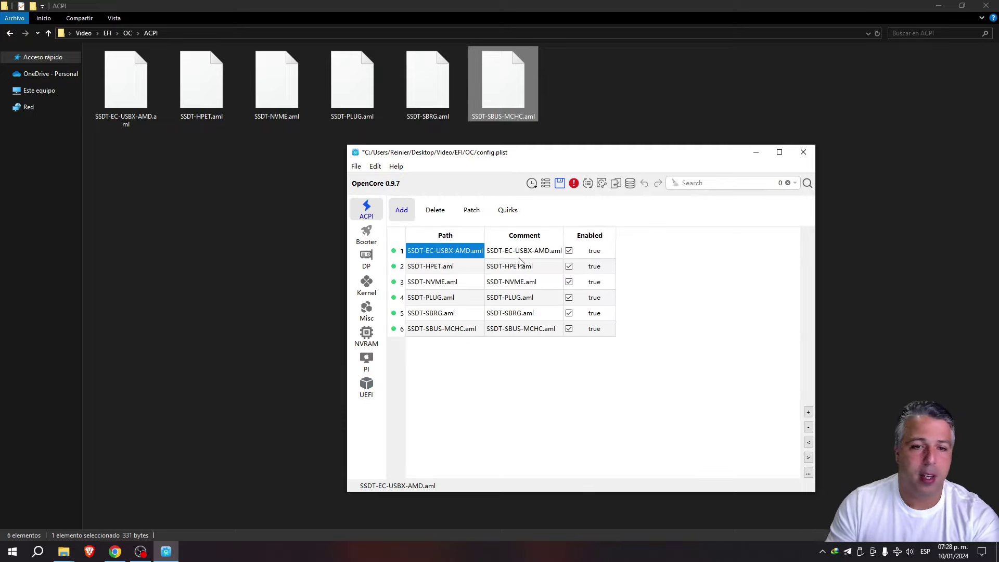
{"action": "left_click", "coordinate": [587, 184]}
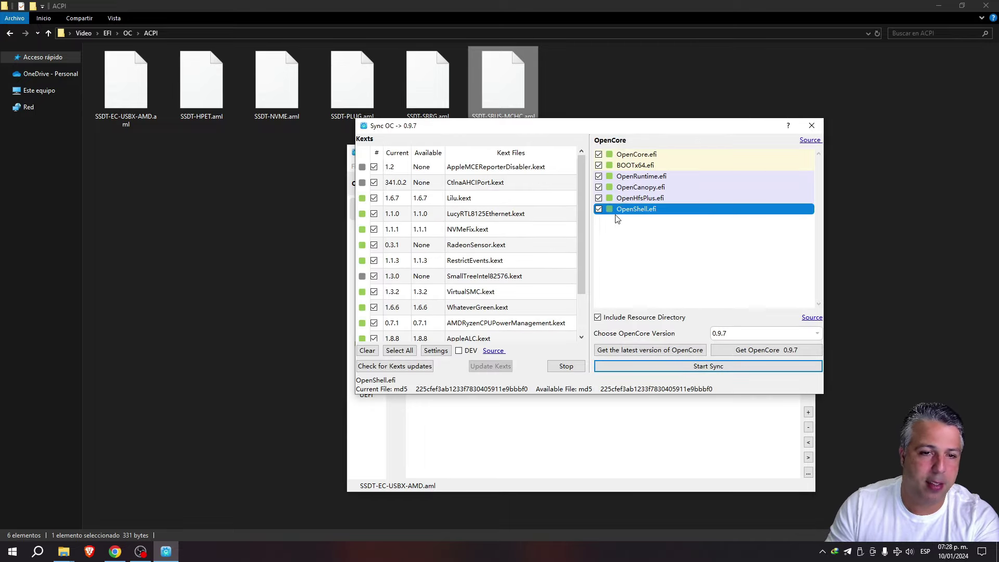
{"action": "left_click", "coordinate": [811, 126]}
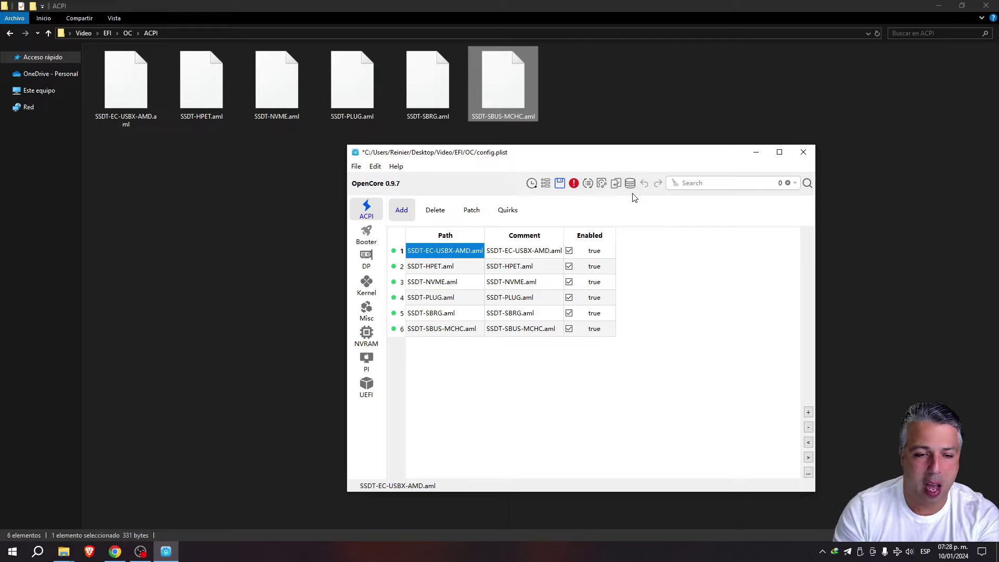
Close config.plist without saving its changes and select the file in the EFI's OC folder.
{"action": "left_click", "coordinate": [803, 152]}
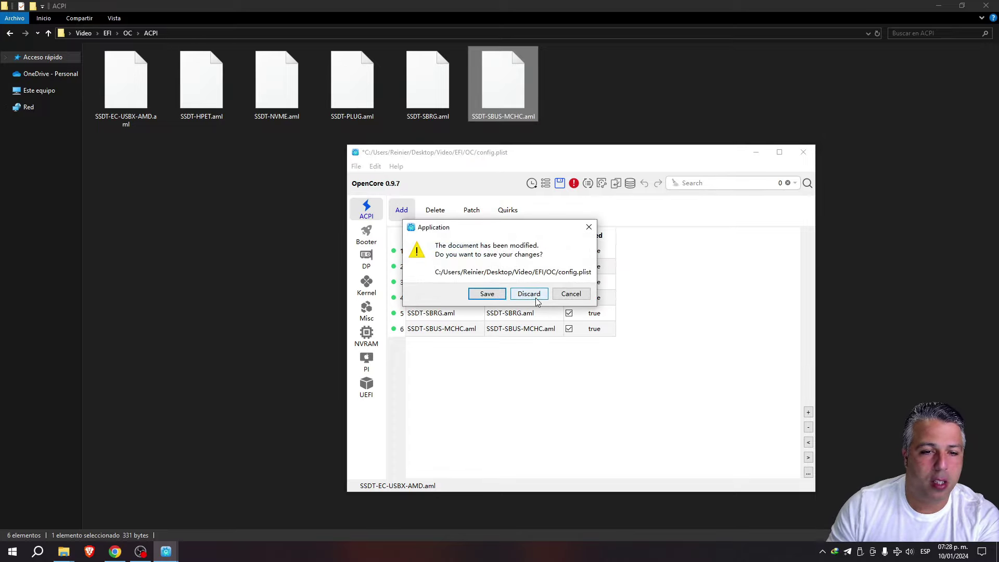
{"action": "left_click", "coordinate": [529, 294]}
{"action": "left_click", "coordinate": [48, 33]}
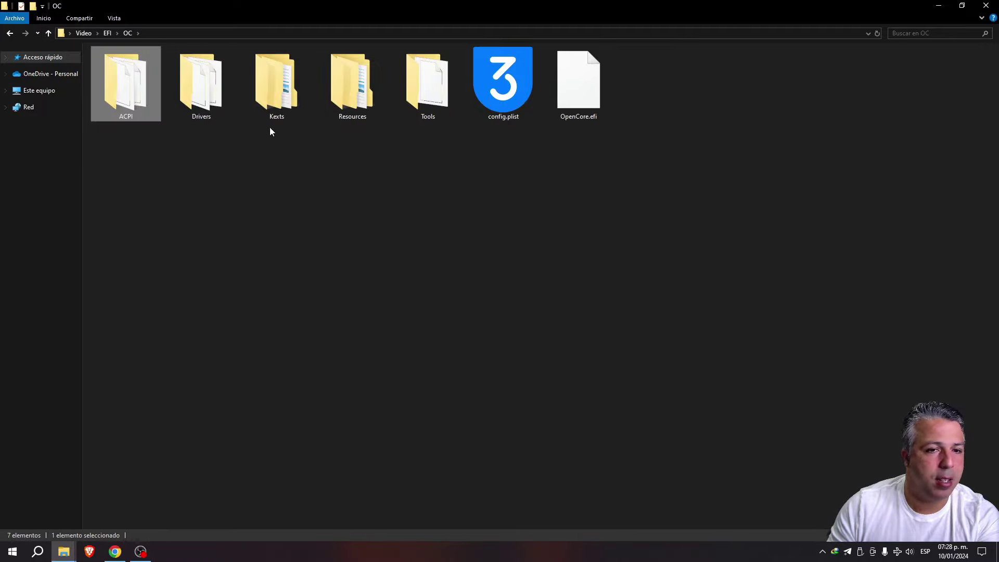
{"action": "left_click", "coordinate": [500, 107]}
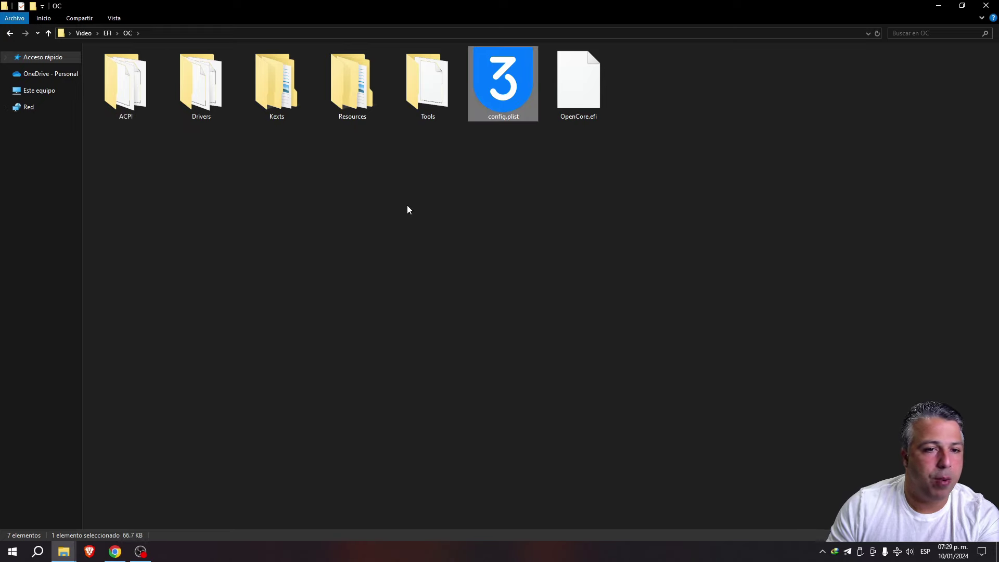
Switch to Chrome and list the OpenCorePkg builds on Dortania's Builds page.
{"action": "key", "text": "alt+Tab"}
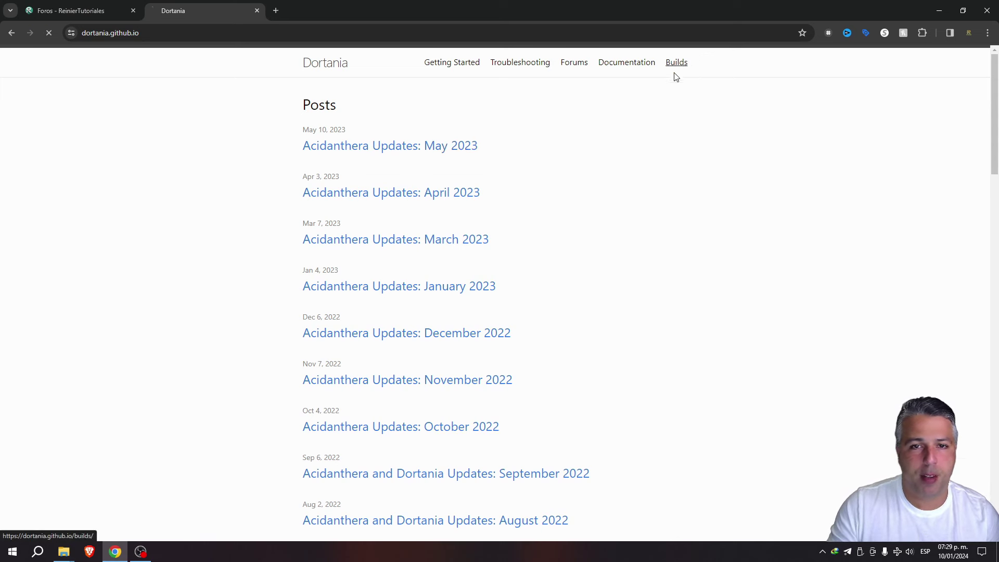
{"action": "left_click", "coordinate": [341, 138]}
{"action": "left_click", "coordinate": [378, 137]}
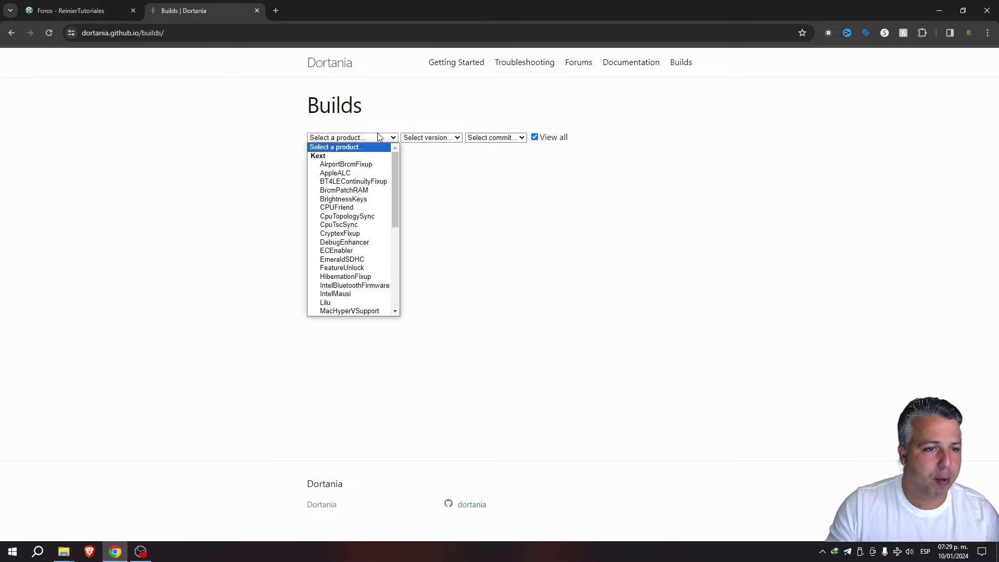
{"action": "scroll", "coordinate": [348, 249], "scroll_direction": "down", "scroll_amount": 5}
{"action": "left_click", "coordinate": [346, 292]}
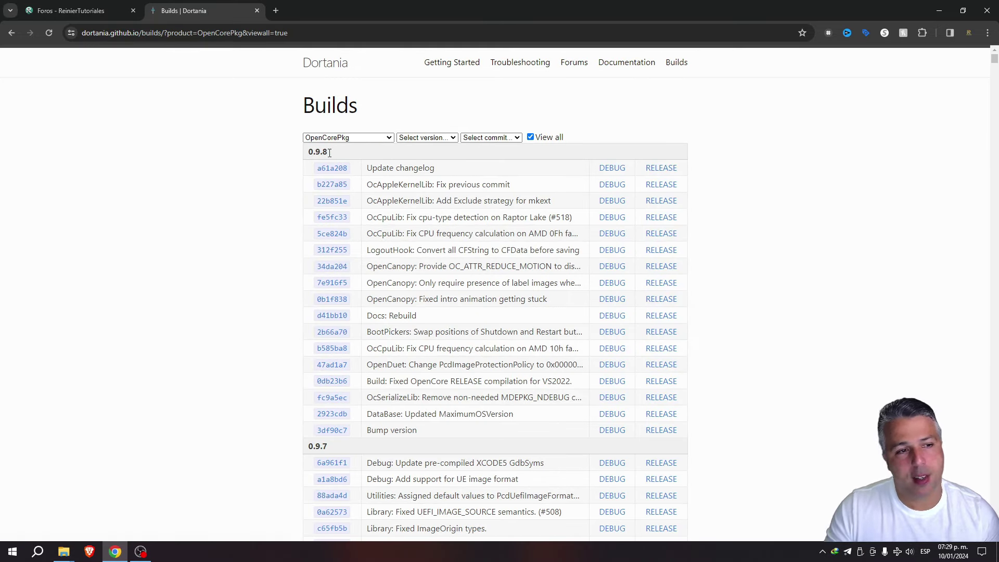
Download the newest OpenCore 0.9.8 RELEASE build and open the downloaded zip archive.
{"action": "left_click", "coordinate": [660, 167]}
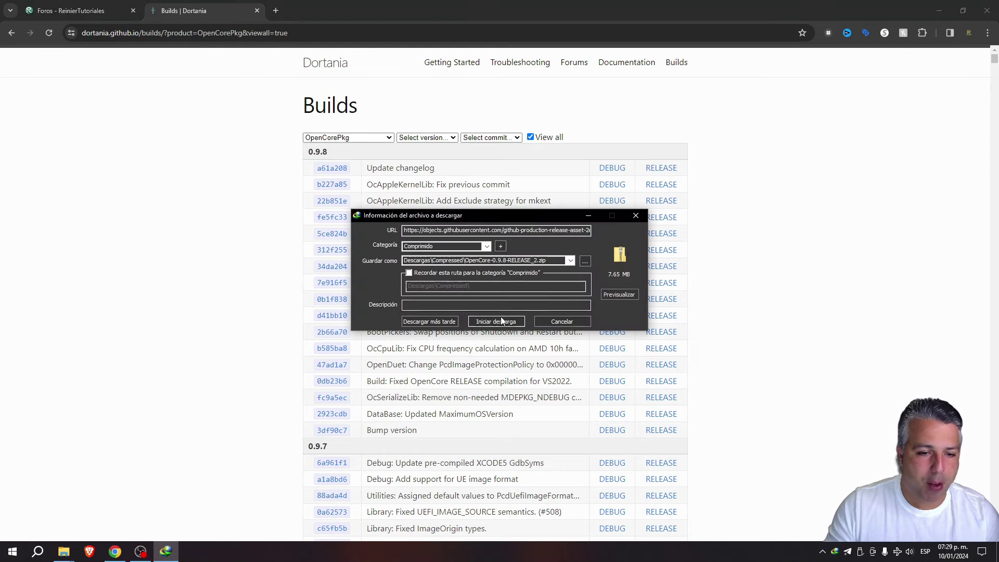
{"action": "left_click", "coordinate": [500, 320]}
{"action": "left_click", "coordinate": [413, 308]}
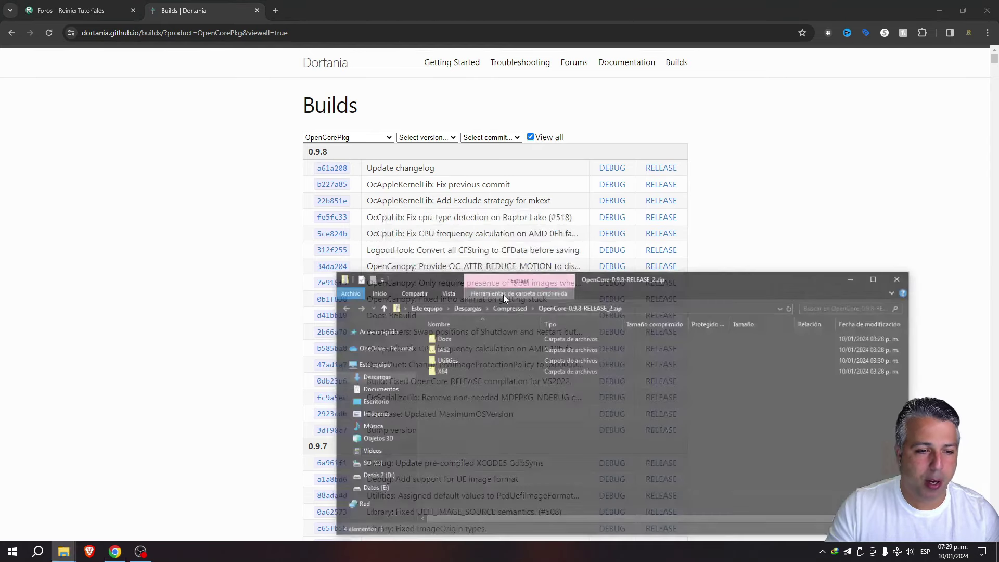
Copy the ocvalidate folder from the archive's Utilities folder into the EFI's OC folder.
{"action": "double_click", "coordinate": [449, 358]}
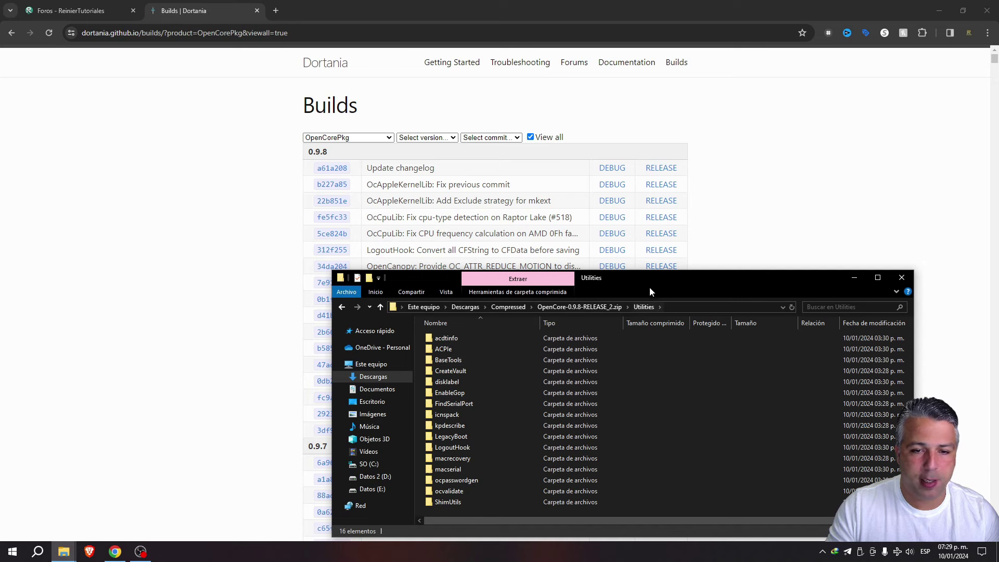
{"action": "left_click_drag", "start_coordinate": [649, 286], "coordinate": [659, 177]}
{"action": "left_click", "coordinate": [463, 381]}
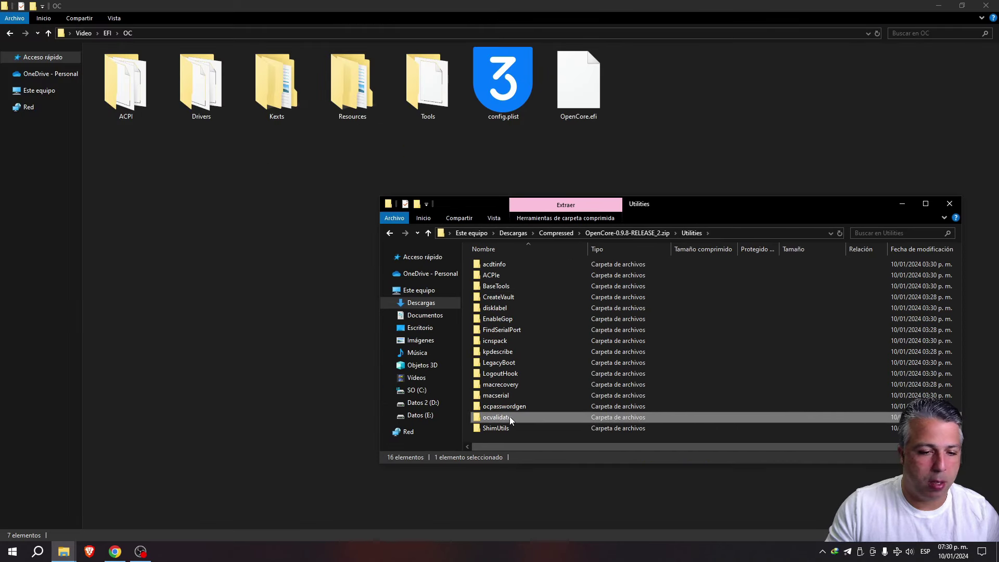
{"action": "left_click_drag", "start_coordinate": [510, 416], "coordinate": [355, 298]}
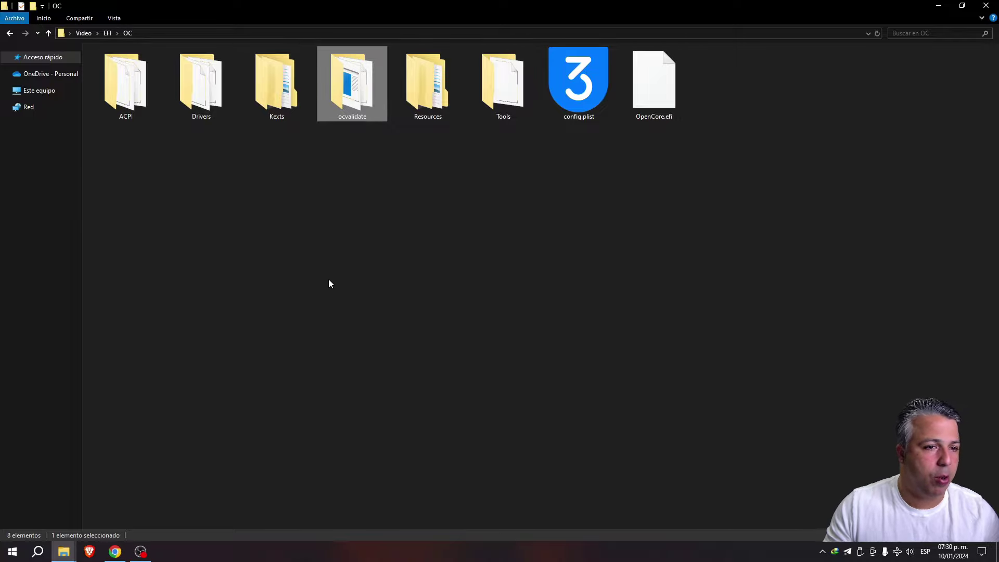
Open the Windows Command Prompt and insert the path of ocvalidate.exe from the ocvalidate folder as the command.
{"action": "left_click", "coordinate": [38, 551]}
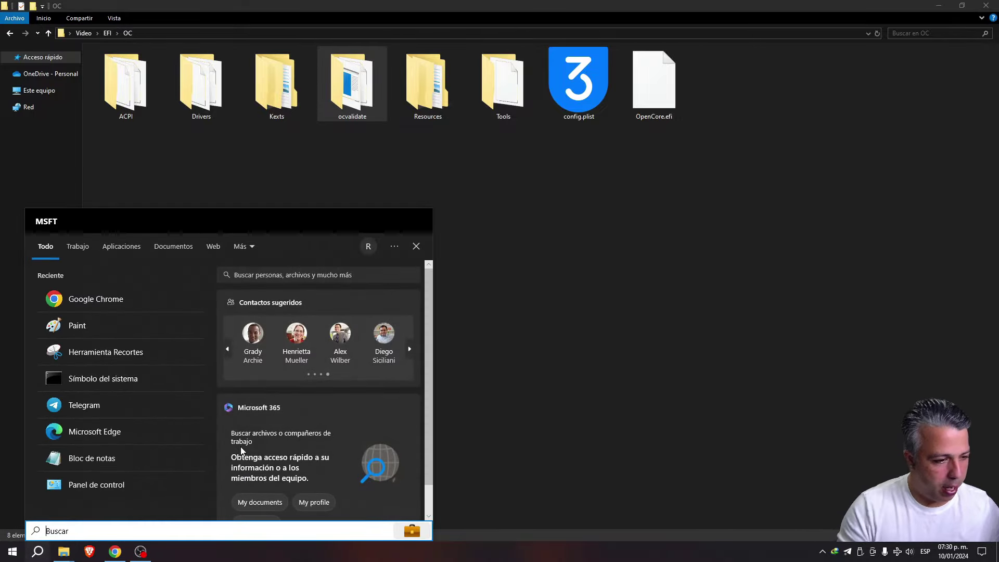
{"action": "left_click", "coordinate": [149, 385]}
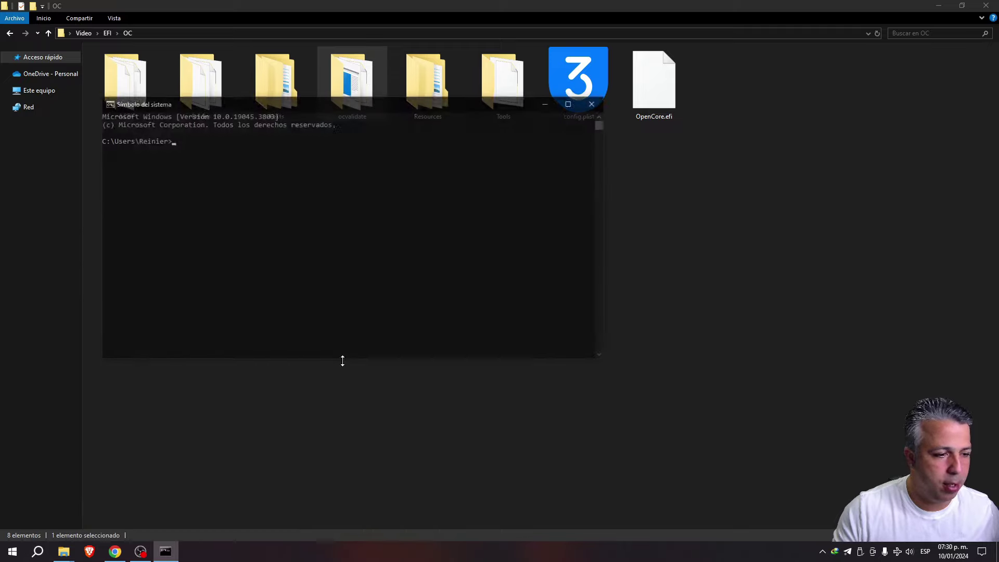
{"action": "left_click_drag", "start_coordinate": [359, 103], "coordinate": [641, 237]}
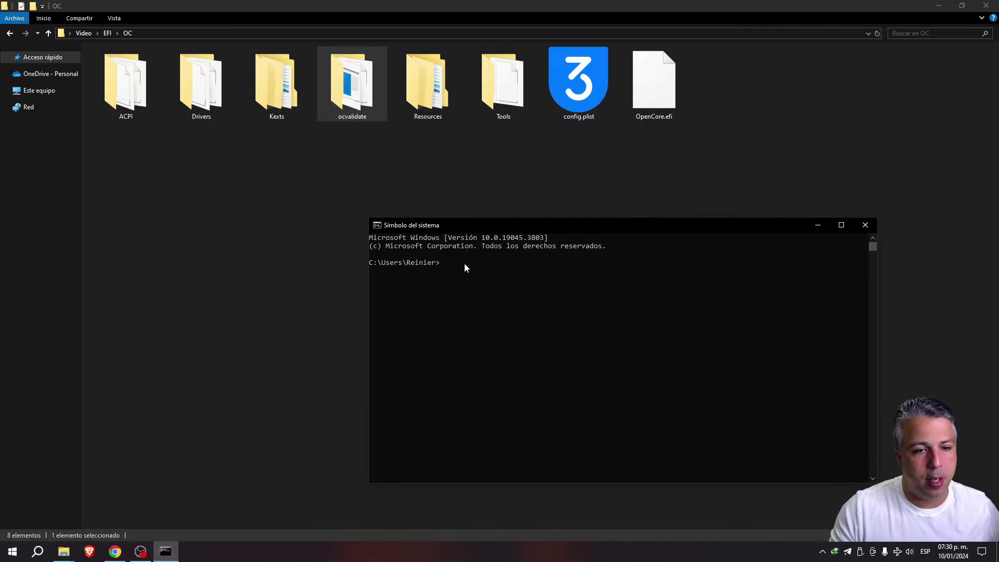
{"action": "double_click", "coordinate": [338, 83]}
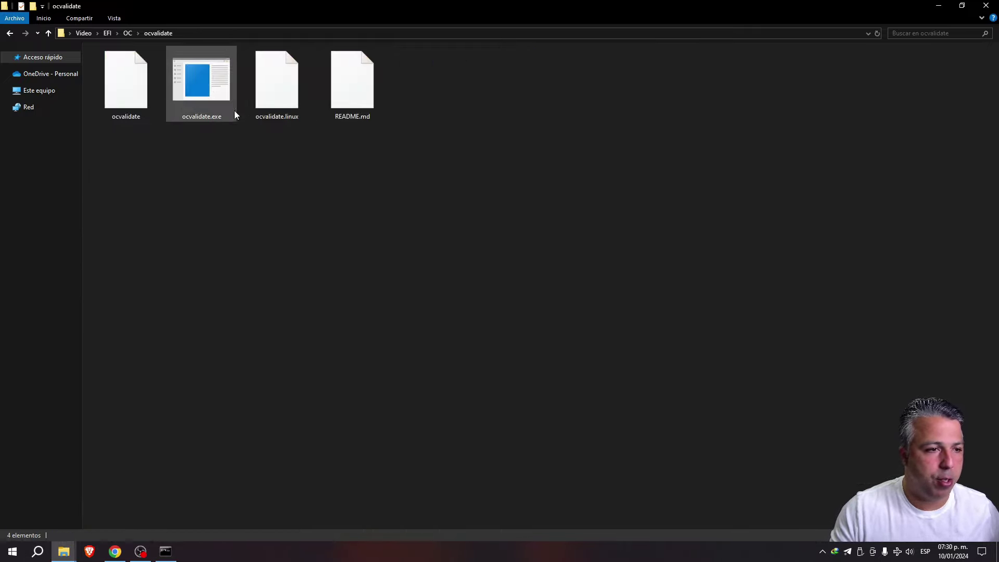
{"action": "left_click_drag", "start_coordinate": [234, 110], "coordinate": [509, 342]}
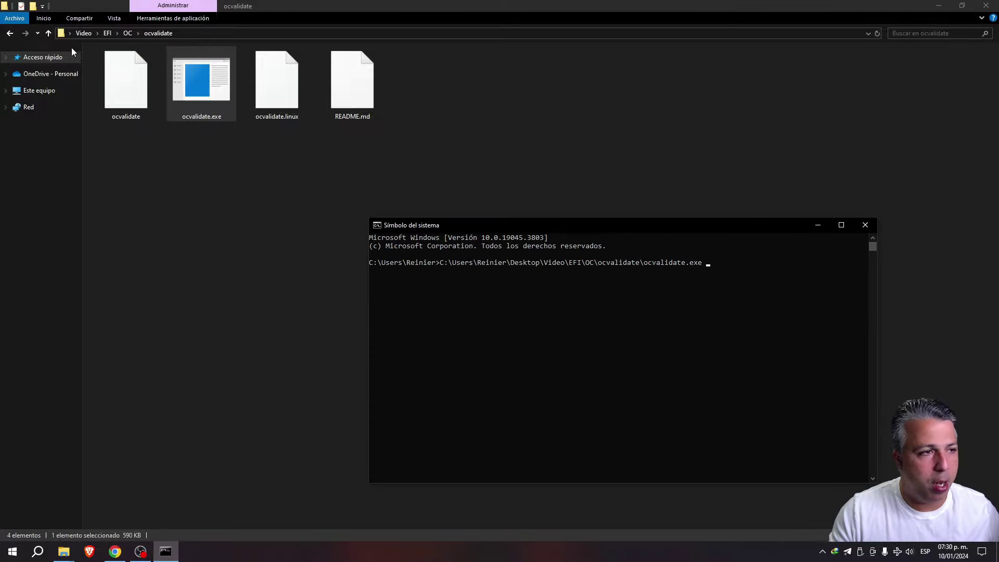
Add the path of the OC folder's config.plist to the ocvalidate command and run the validation.
{"action": "left_click", "coordinate": [46, 33]}
{"action": "left_click_drag", "start_coordinate": [217, 436], "coordinate": [673, 274]}
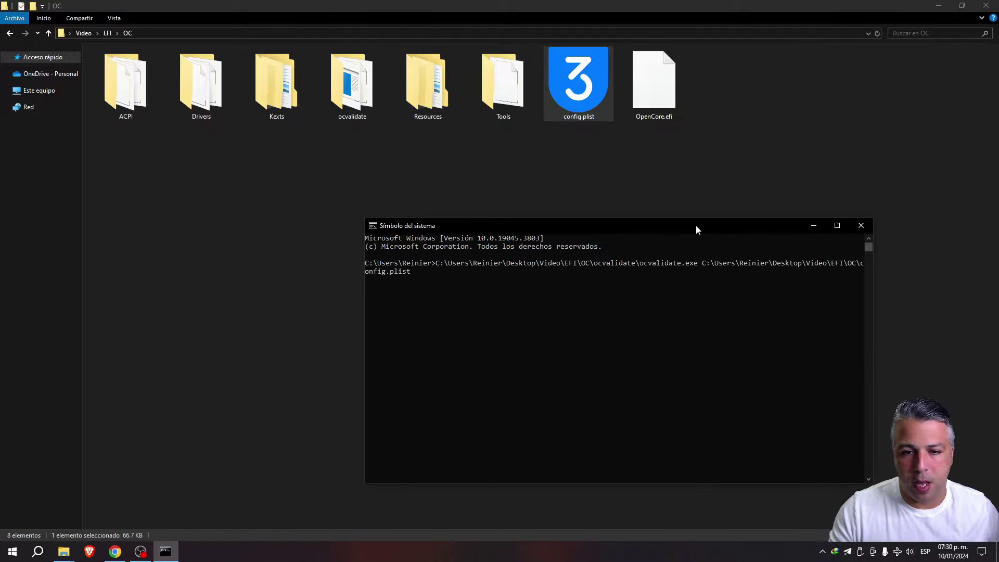
{"action": "left_click_drag", "start_coordinate": [695, 229], "coordinate": [614, 234]}
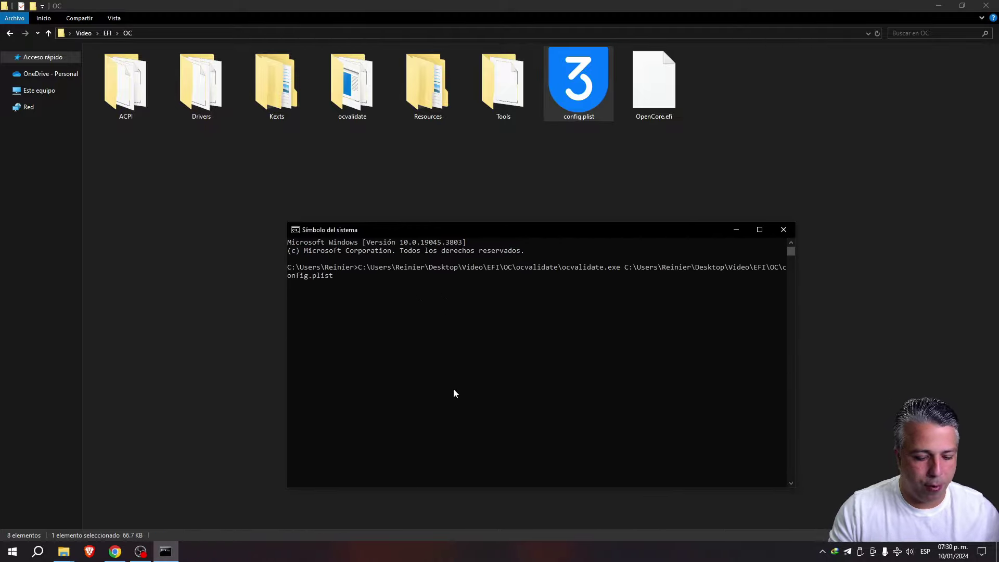
{"action": "key", "text": "Return"}
{"action": "left_click_drag", "start_coordinate": [563, 238], "coordinate": [565, 220]}
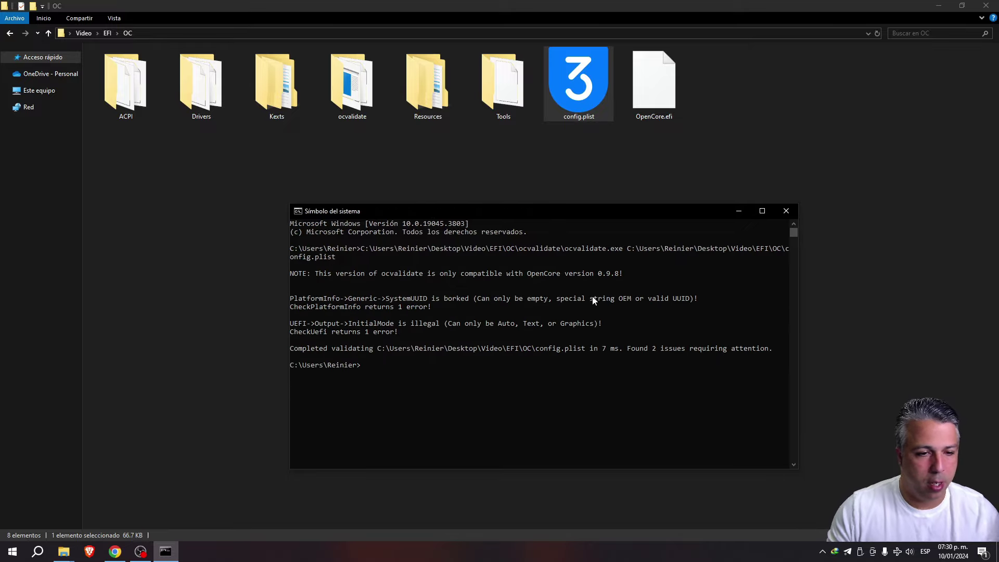